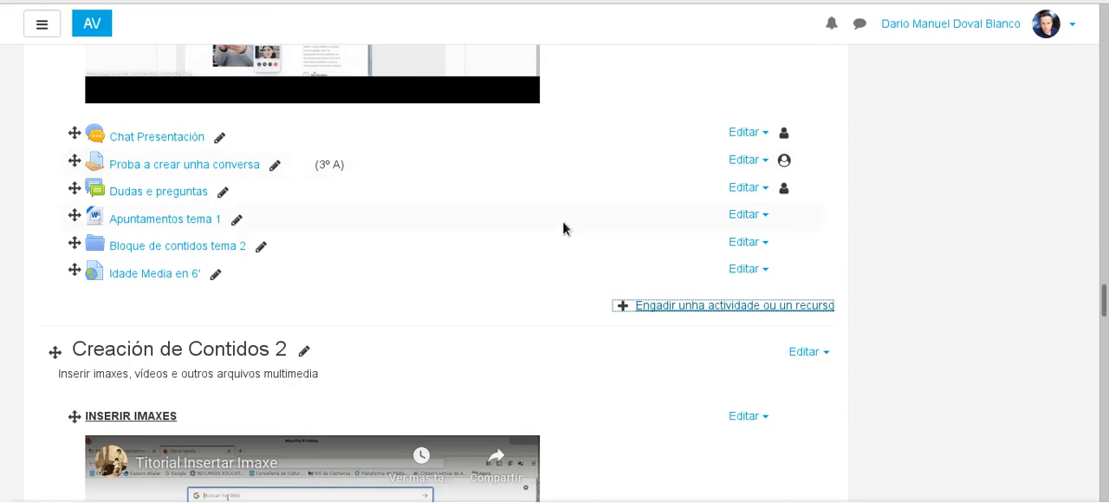
# Step: Add a new Tarefa activity to the section Creación de contidos 1
pyautogui.moveTo(1105, 299)
pyautogui.mouseDown()
pyautogui.moveTo(1106, 24)
pyautogui.moveTo(1107, 301)
pyautogui.mouseUp()
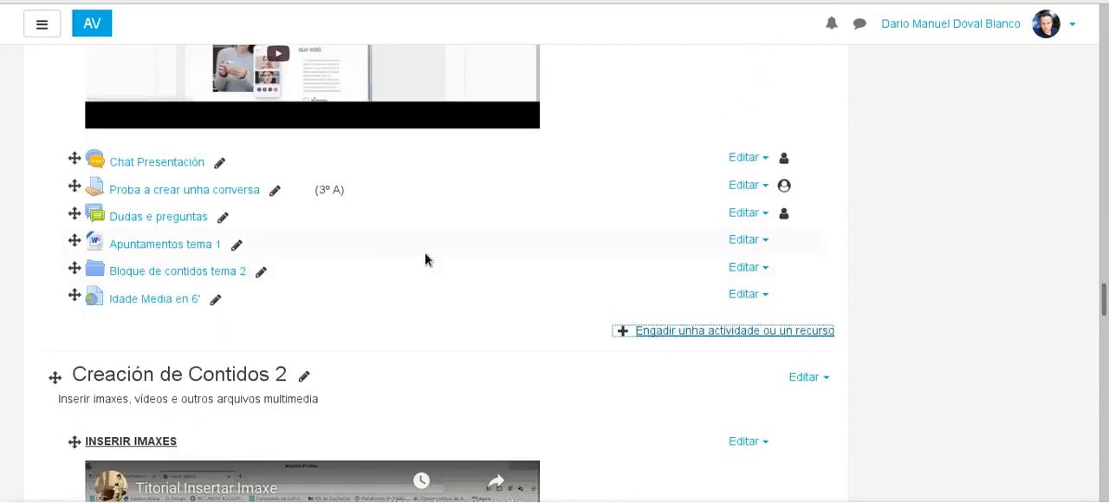
pyautogui.click(674, 329)
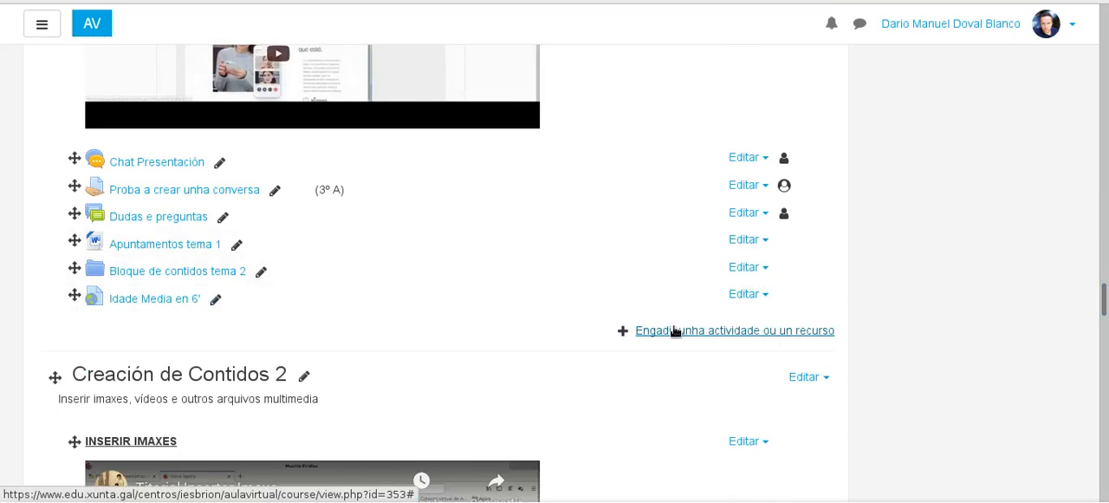
pyautogui.click(675, 330)
pyautogui.moveTo(527, 137); pyautogui.dragTo(528, 409)
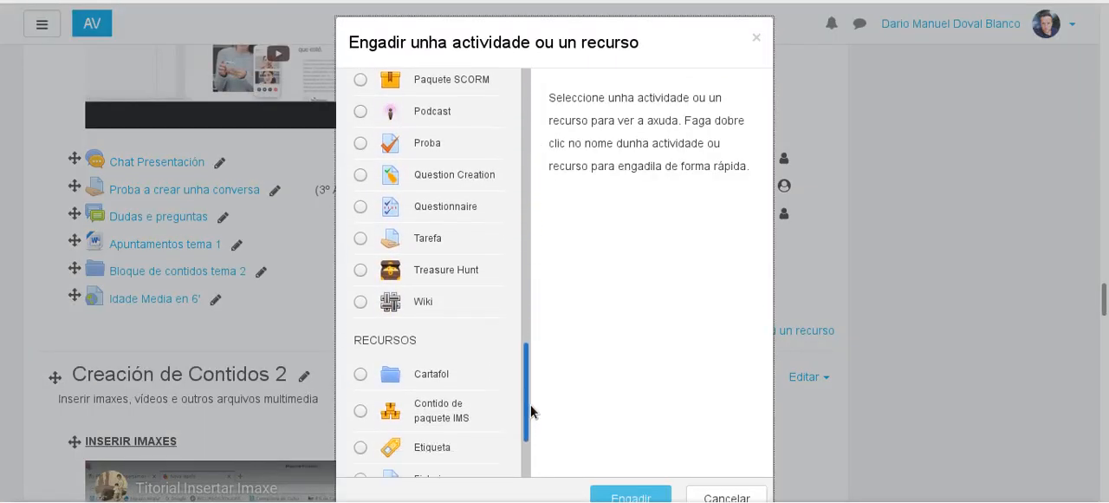
pyautogui.click(357, 240)
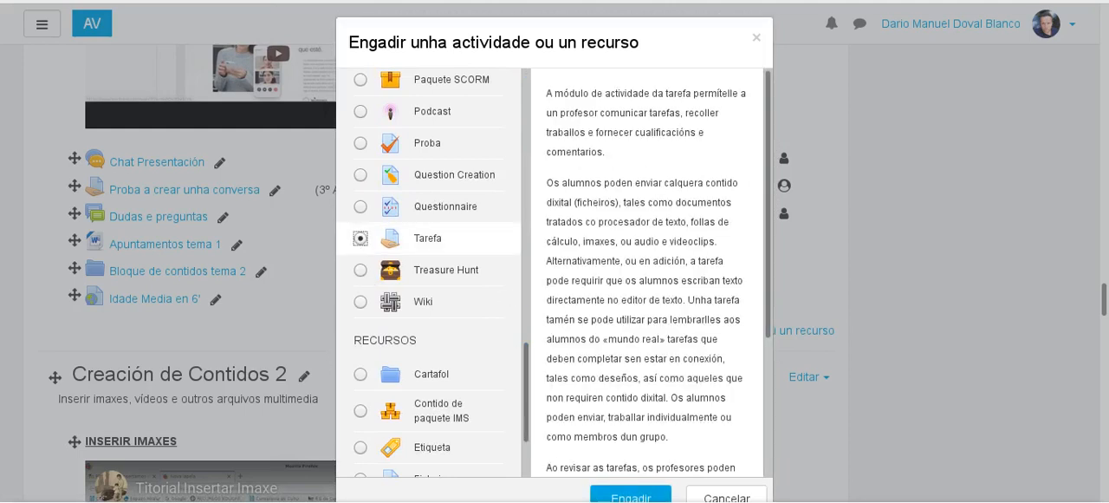
pyautogui.click(624, 492)
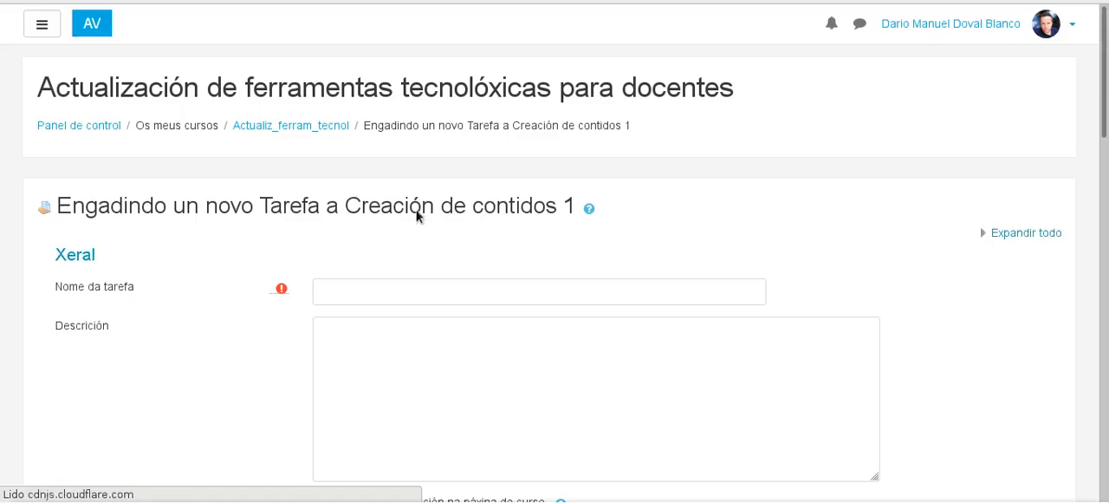
# Step: Name the assignment "Climas de España"
pyautogui.click(377, 287)
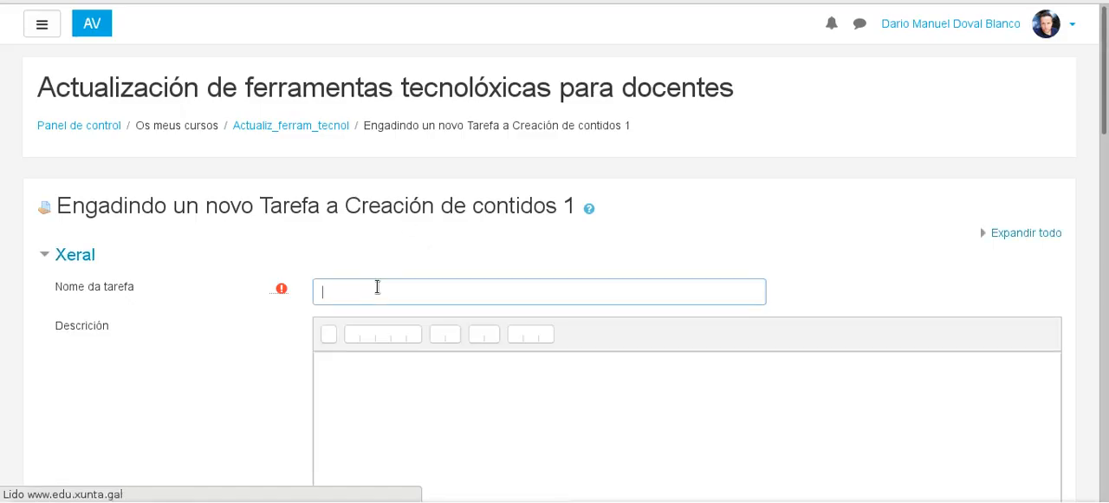
pyautogui.write('Cl')
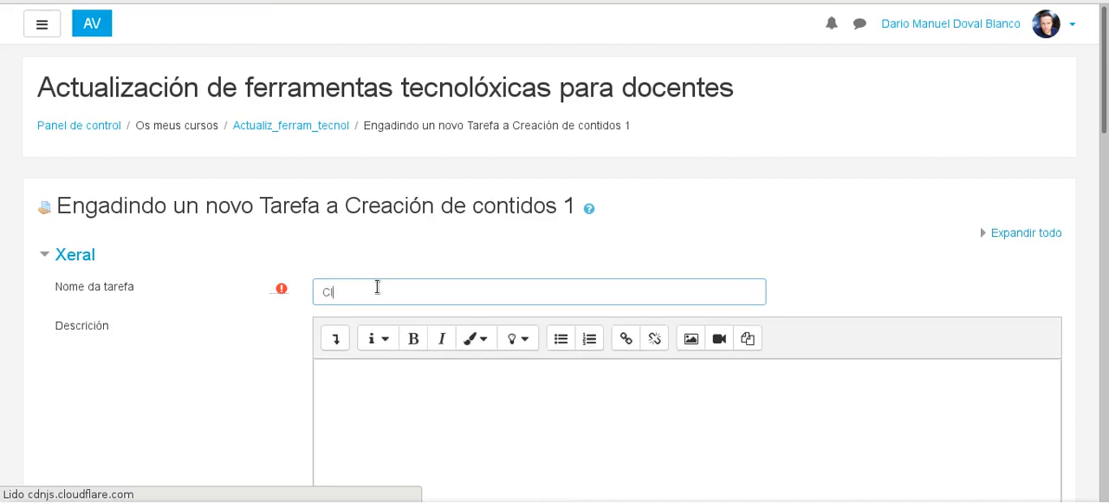
pyautogui.write('imas de España')
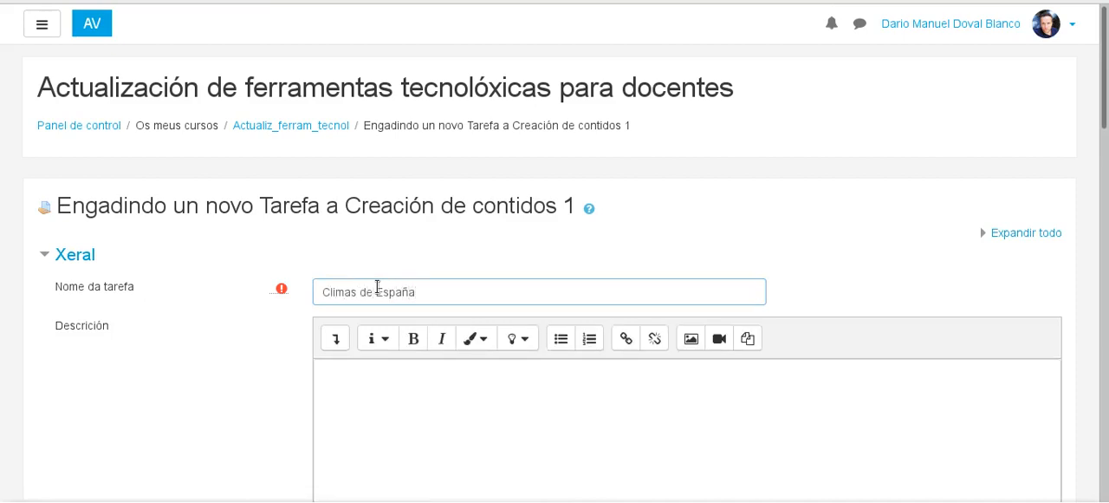
# Step: Show the description editor's extra formatting tools and write the opening line "Analiza a seguinte paisaxe climática" in the description
pyautogui.click(403, 403)
pyautogui.scroll(-2, 403, 405)
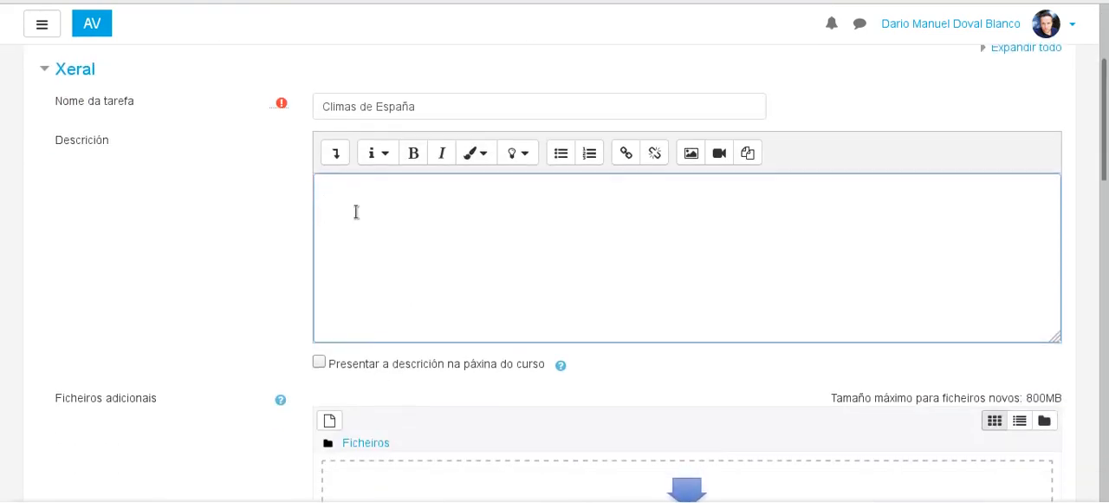
pyautogui.click(337, 155)
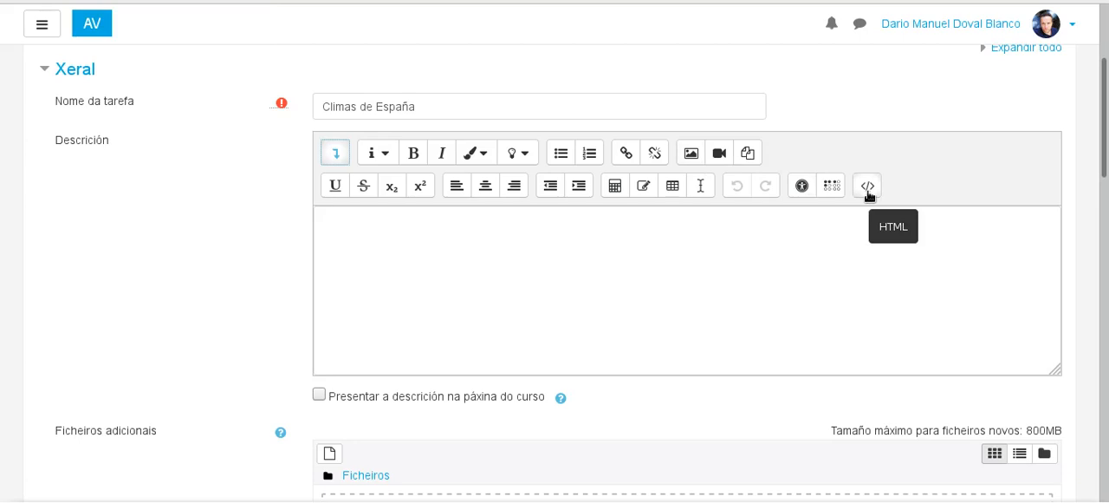
pyautogui.click(552, 278)
pyautogui.write('An')
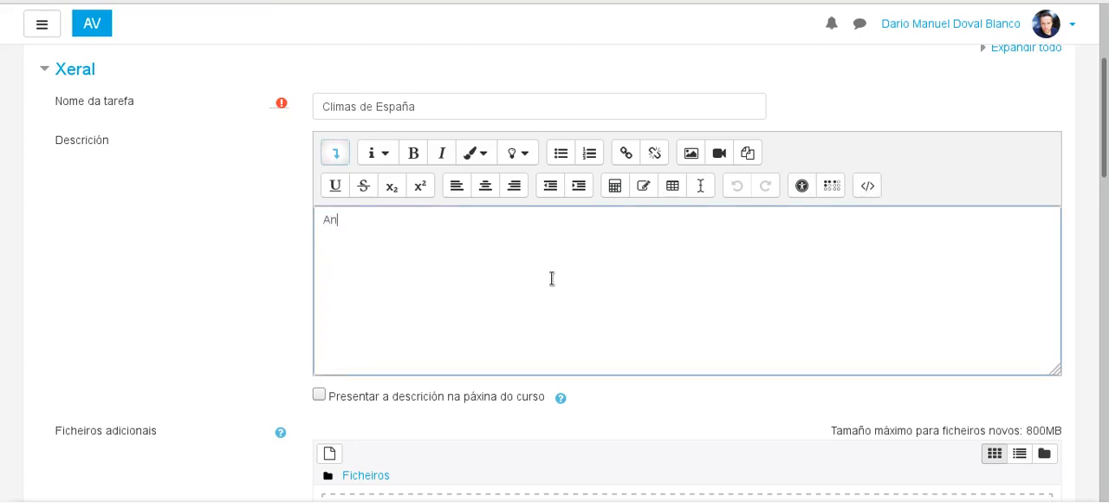
pyautogui.write('aliza a seguinte paisaxe climática')
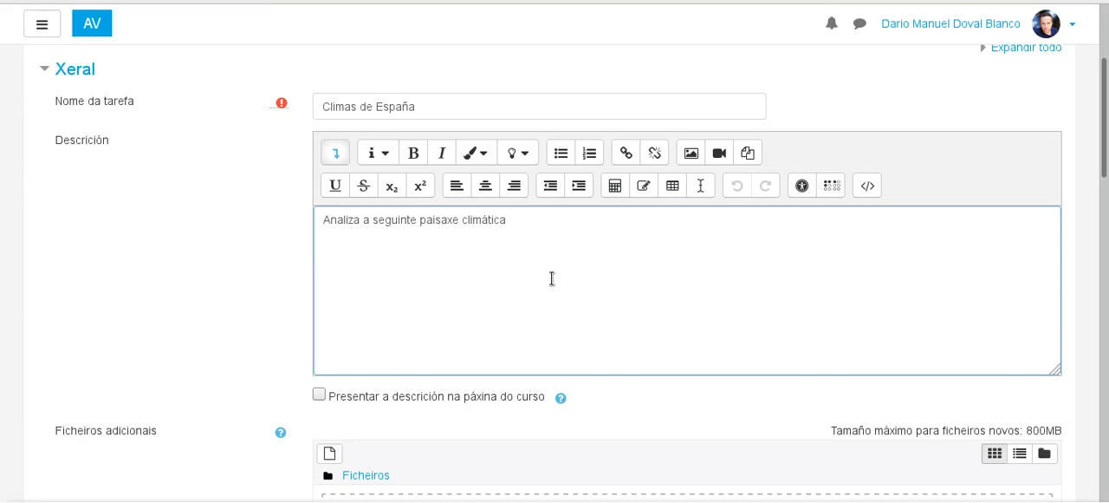
# Step: Start a numbered list in the description with the first item "Describe as características principais da paisaxe que aparece na presentación"
pyautogui.click(589, 154)
pyautogui.write('Ana')
pyautogui.press('BackSpace')
pyautogui.write('Ind')
pyautogui.press('BackSpace')
pyautogui.press('BackSpace')
pyautogui.press('BackSpace')
pyautogui.write('Describe as ca')
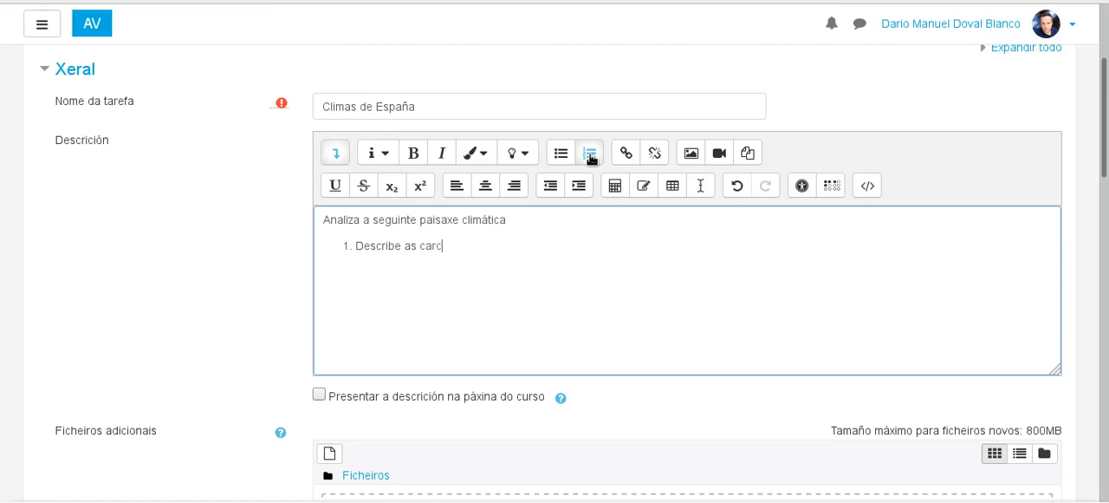
pyautogui.write('racter')
pyautogui.write('ísit')
pyautogui.write('icas pr')
pyautogui.press('BackSpace')
pyautogui.press('BackSpace')
pyautogui.press('BackSpace')
pyautogui.press('BackSpace')
pyautogui.press('BackSpace')
pyautogui.write('ticas principapi')
pyautogui.press('BackSpace')
pyautogui.press('BackSpace')
pyautogui.press('BackSpace')
pyautogui.press('BackSpace')
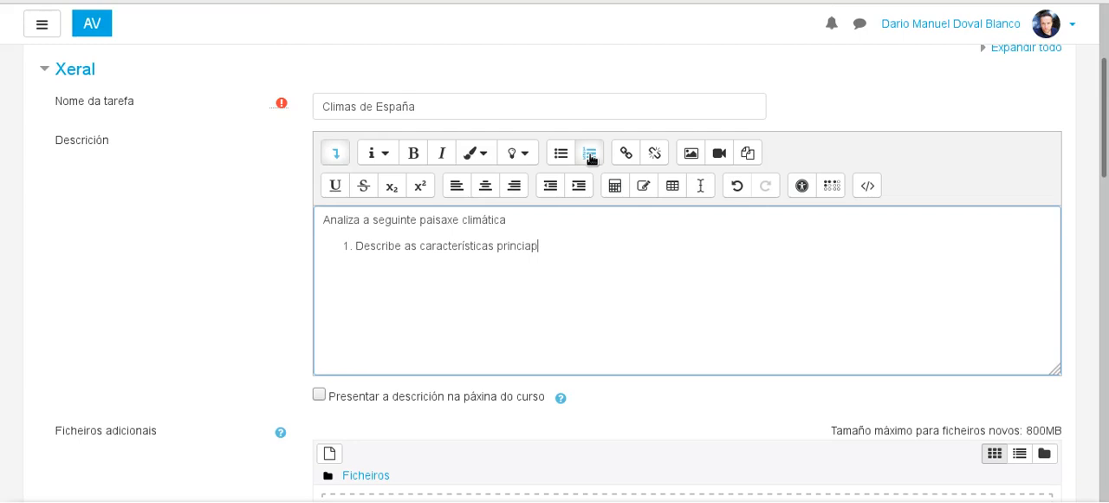
pyautogui.write('paics')
pyautogui.press('BackSpace')
pyautogui.press('BackSpace')
pyautogui.write('s da paisaxe que ap')
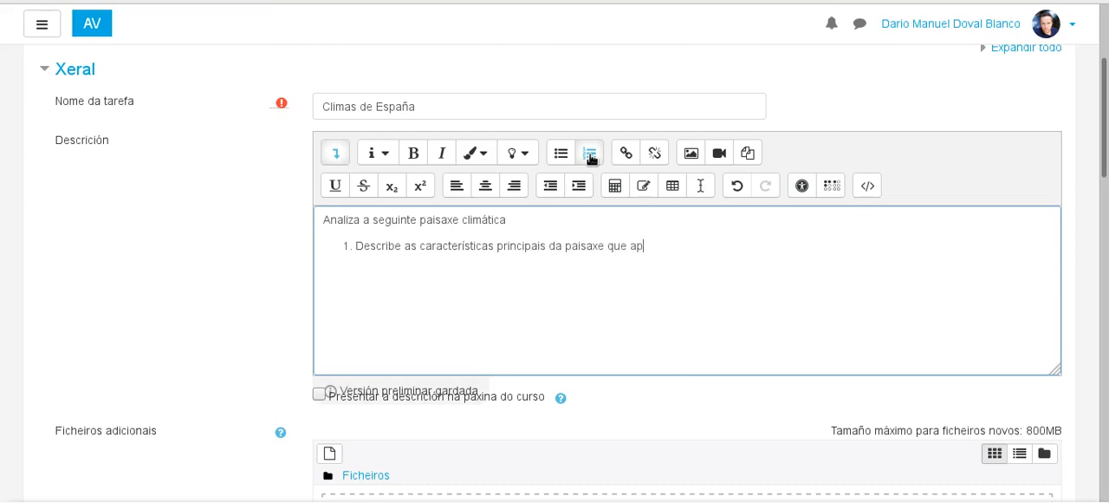
pyautogui.write('arece ')
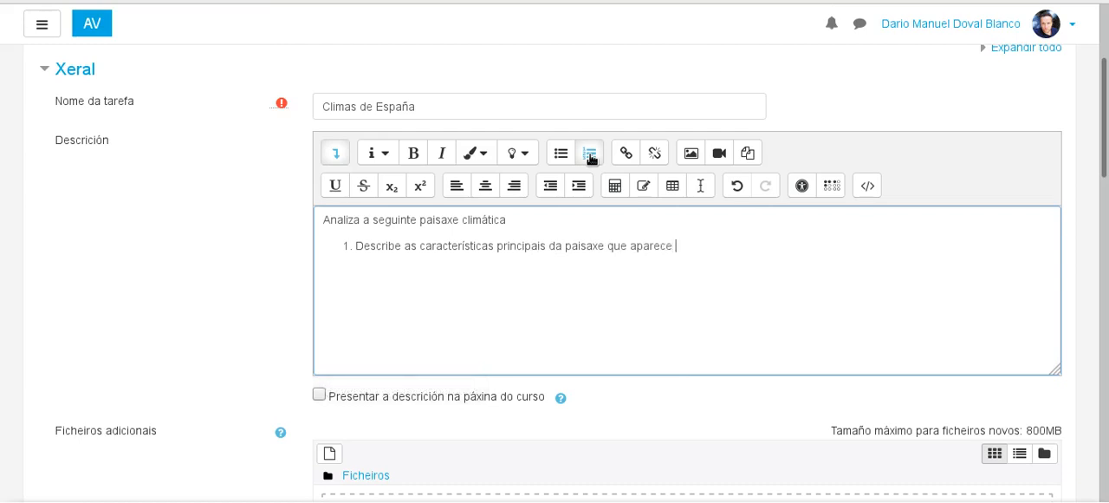
pyautogui.write('na presentación')
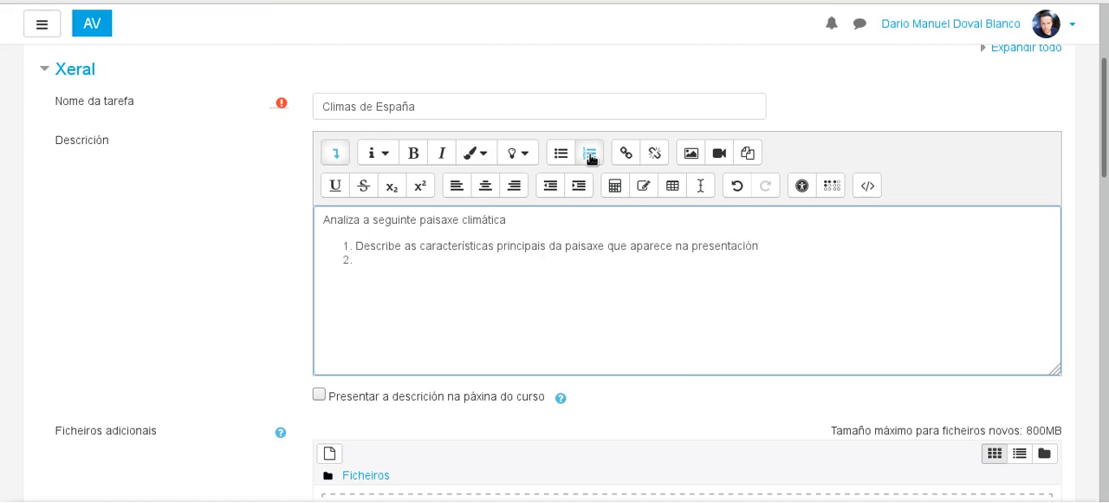
pyautogui.write('Analiz')
pyautogui.write('a o lcim')
# Step: Write the second list item "Analiza o climograma da presentación ca axuda da información dos vídeos propostos"
pyautogui.press('BackSpace')
pyautogui.press('BackSpace')
pyautogui.press('BackSpace')
pyautogui.write('limograma da presentaci')
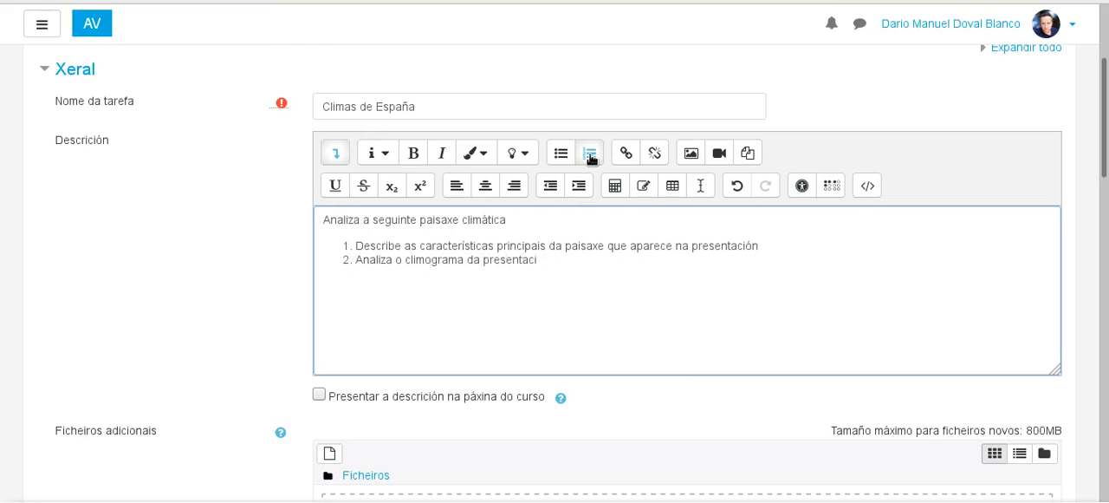
pyautogui.write('ón ca axua')
pyautogui.write('a do')
pyautogui.write(' ino')
pyautogui.write('rmaci')
pyautogui.write('ón dos v')
pyautogui.write('ídeos p')
pyautogui.write('rpo')
pyautogui.press('BackSpace')
pyautogui.press('BackSpace')
pyautogui.write('opostos')
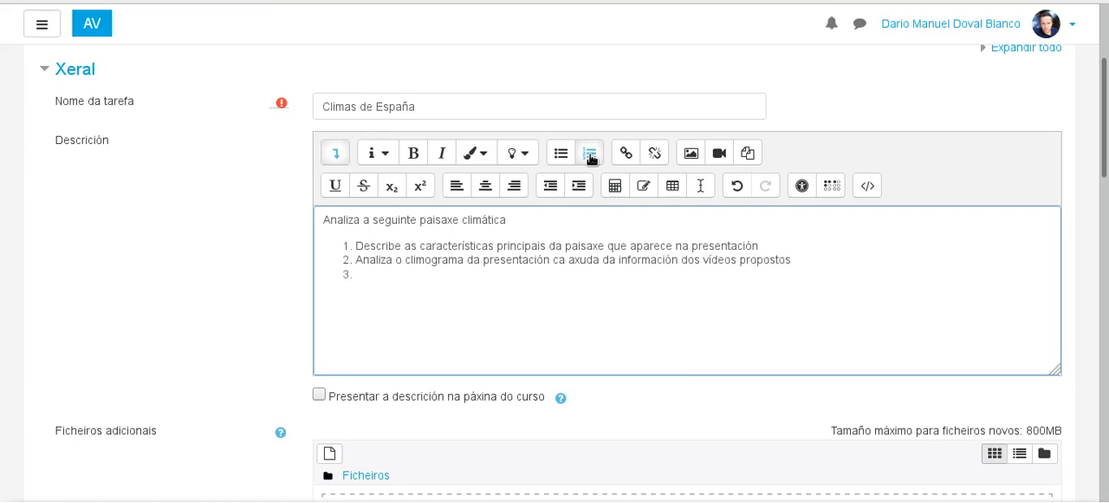
# Step: End the numbered list and add the line "Mapa climático de España" below it
pyautogui.click(591, 154)
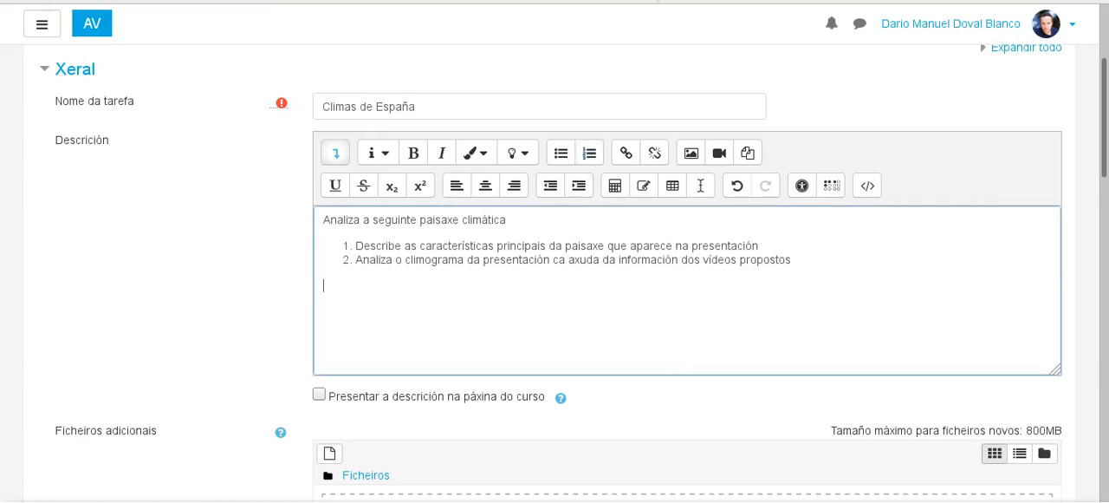
pyautogui.write('Mapa clima')
pyautogui.write('tico de España')
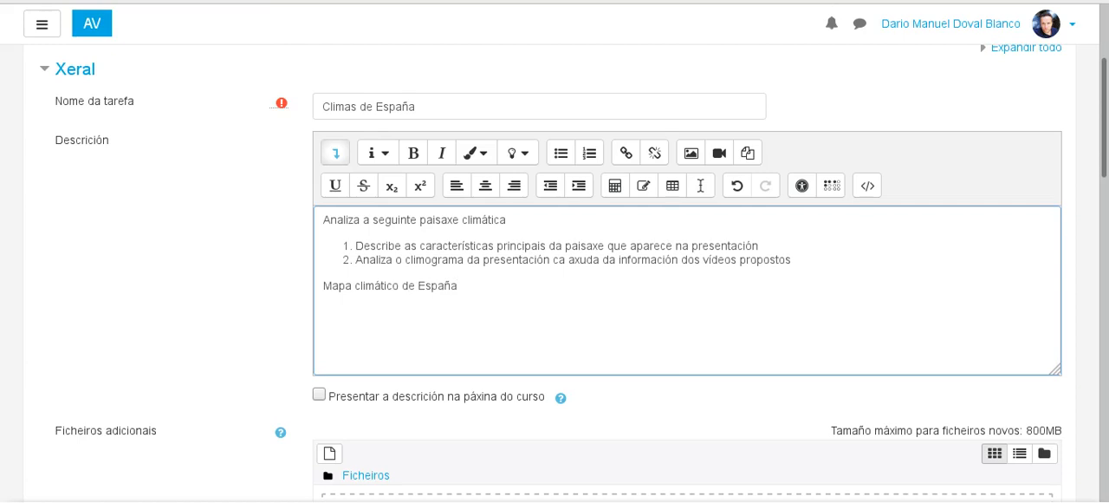
# Step: Switch to the Google Images results and copy the image address of the Wikipedia climate map of Spain
pyautogui.click(563, 2)
pyautogui.rightClick(765, 195)
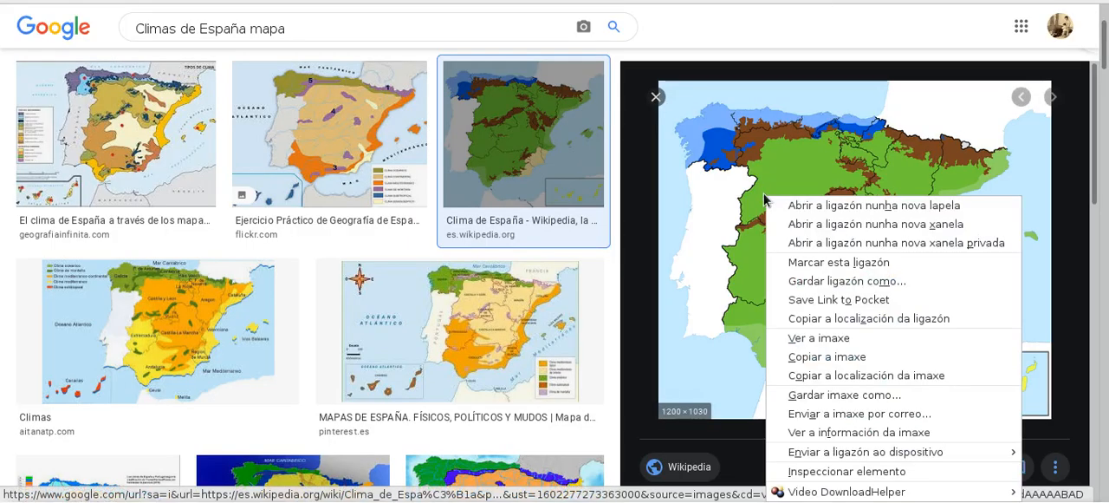
pyautogui.click(812, 380)
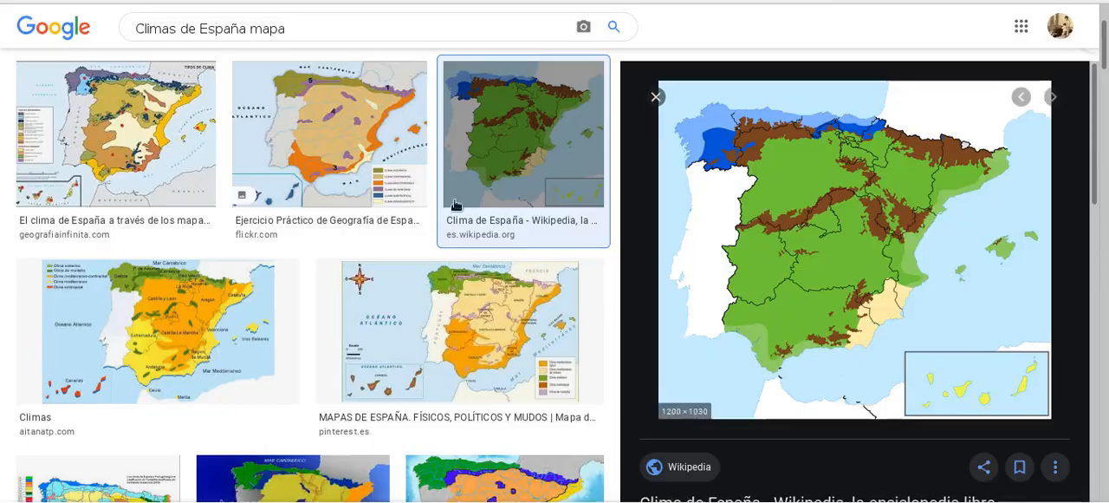
# Step: Return to the assignment form and start inserting an image in the description, using the copied map address as its URL
pyautogui.click(356, 2)
pyautogui.click(691, 153)
pyautogui.rightClick(485, 213)
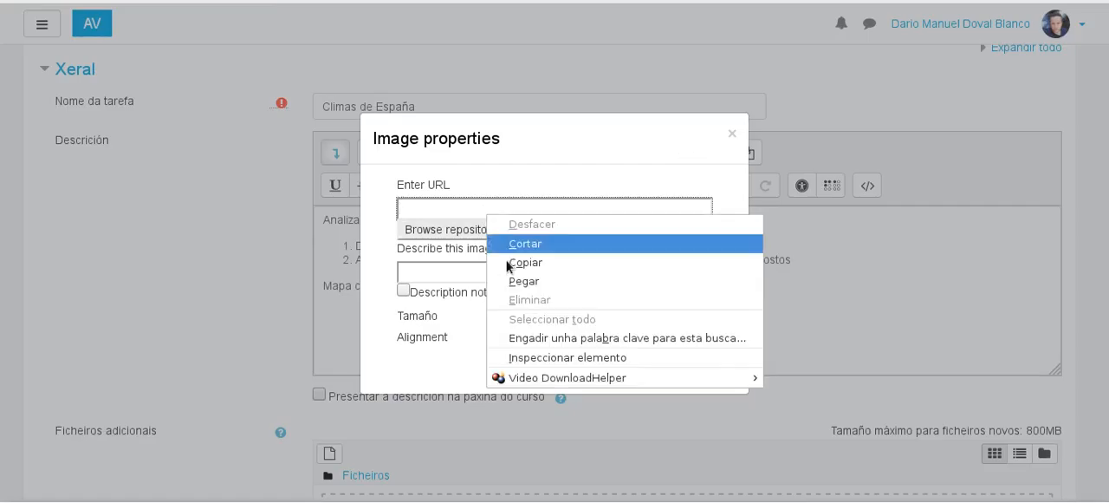
pyautogui.click(526, 277)
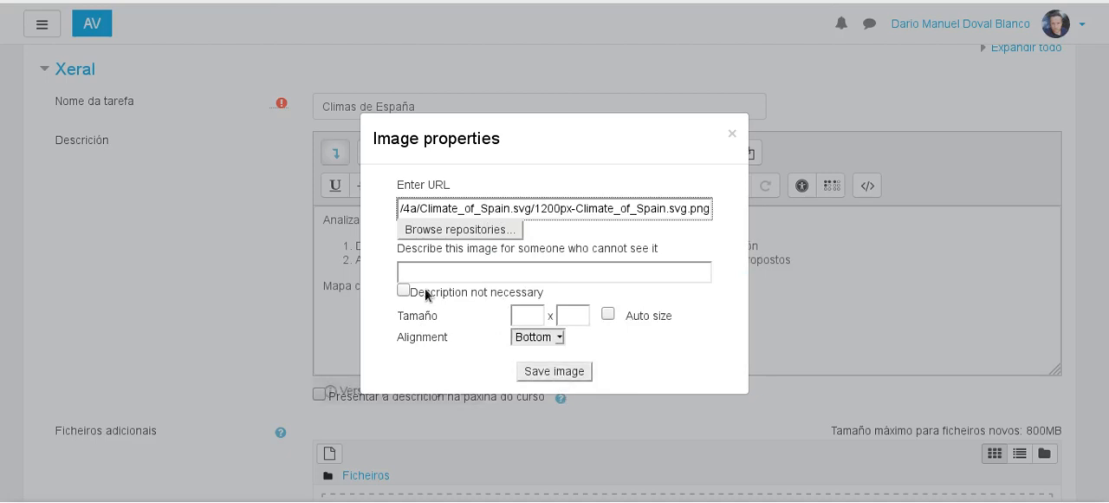
# Step: Set the map image's width to 350 with Auto size keeping the height in proportion
pyautogui.click(410, 287)
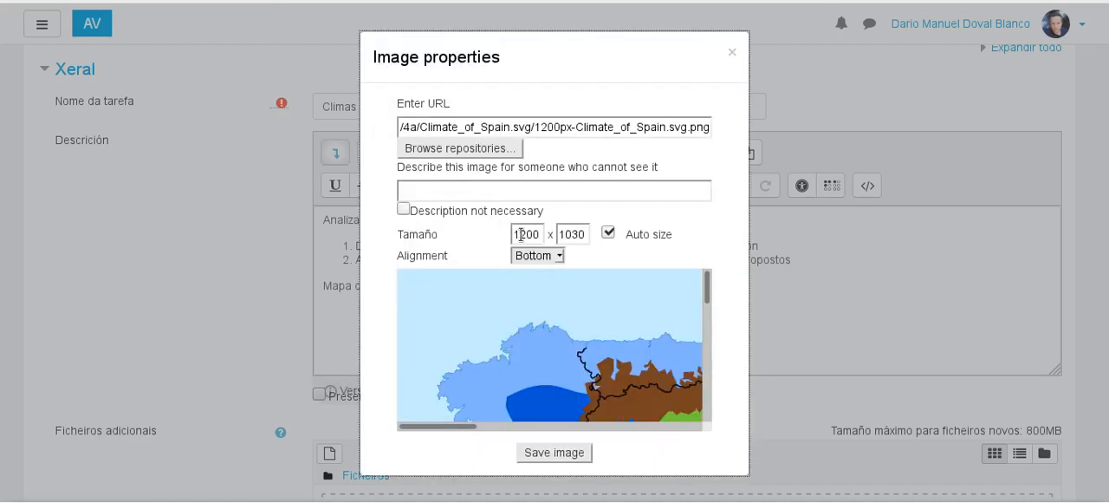
pyautogui.moveTo(513, 230); pyautogui.dragTo(538, 234)
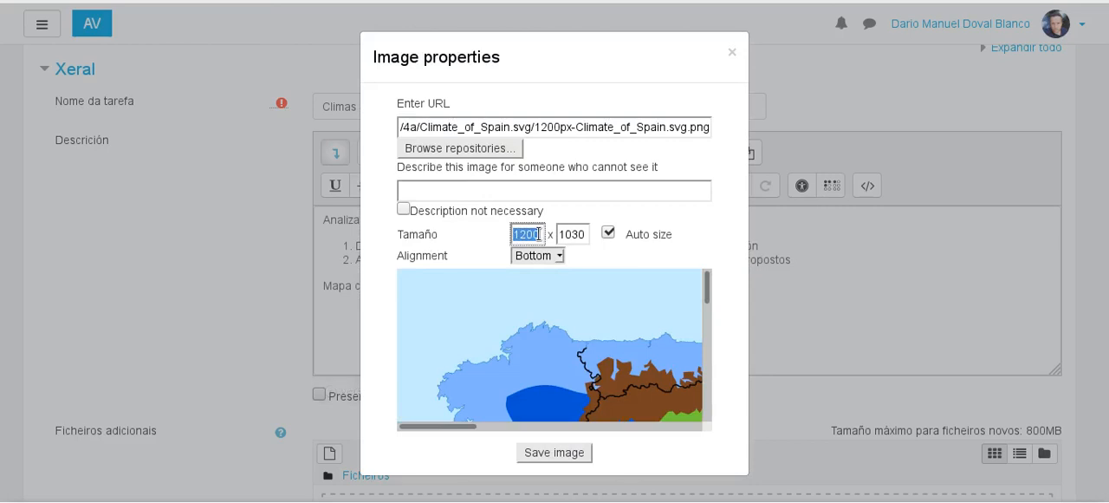
pyautogui.write('350')
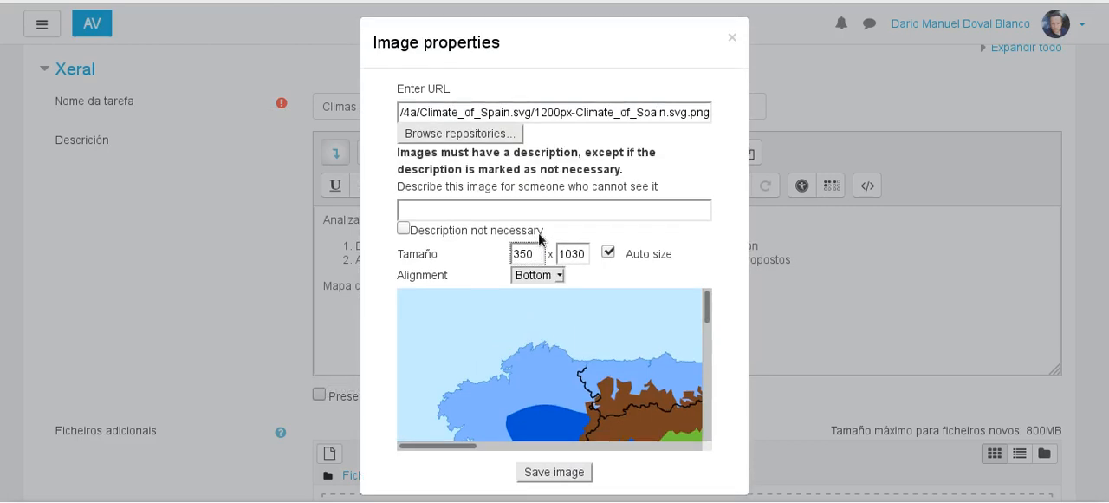
pyautogui.click(594, 259)
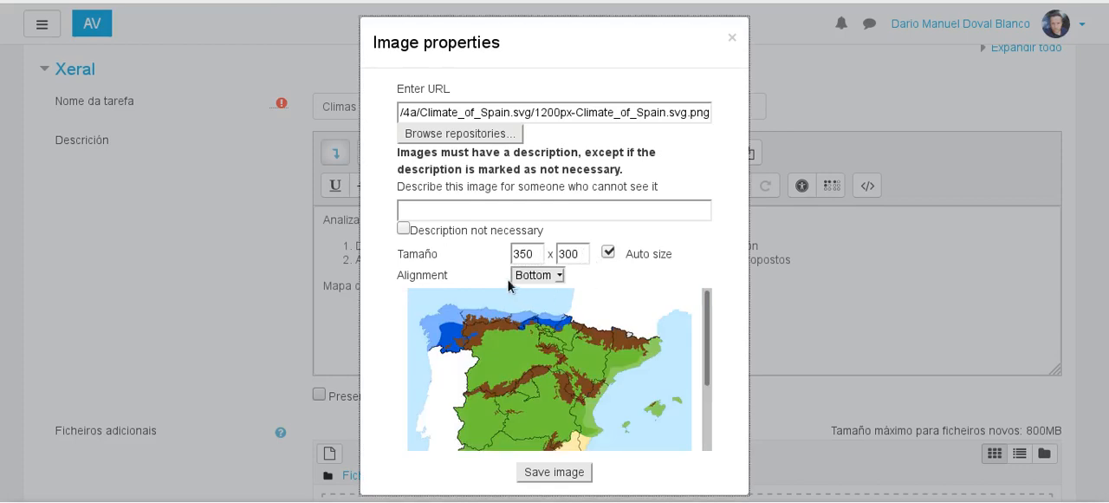
# Step: Mark the image description as not necessary and save the map image into the assignment description
pyautogui.click(563, 474)
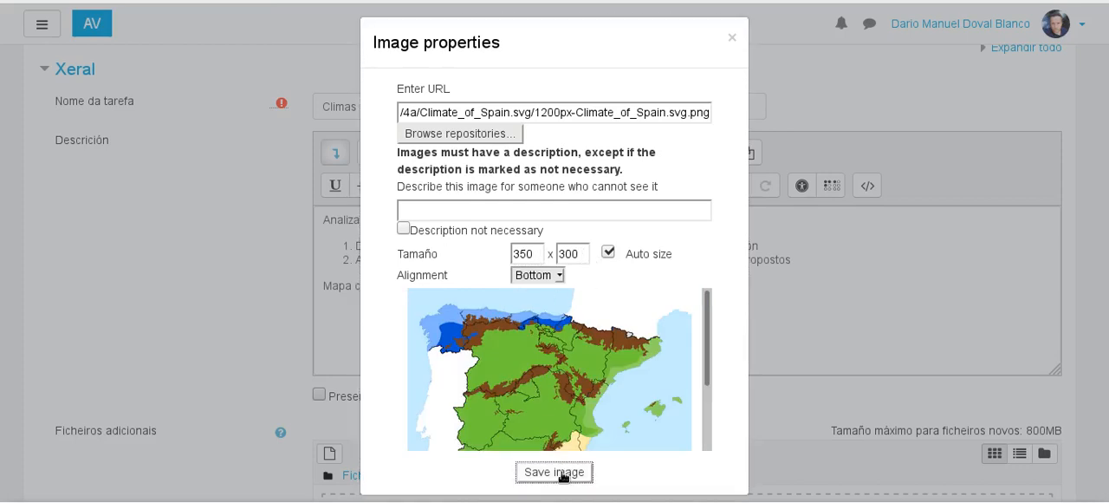
pyautogui.click(564, 477)
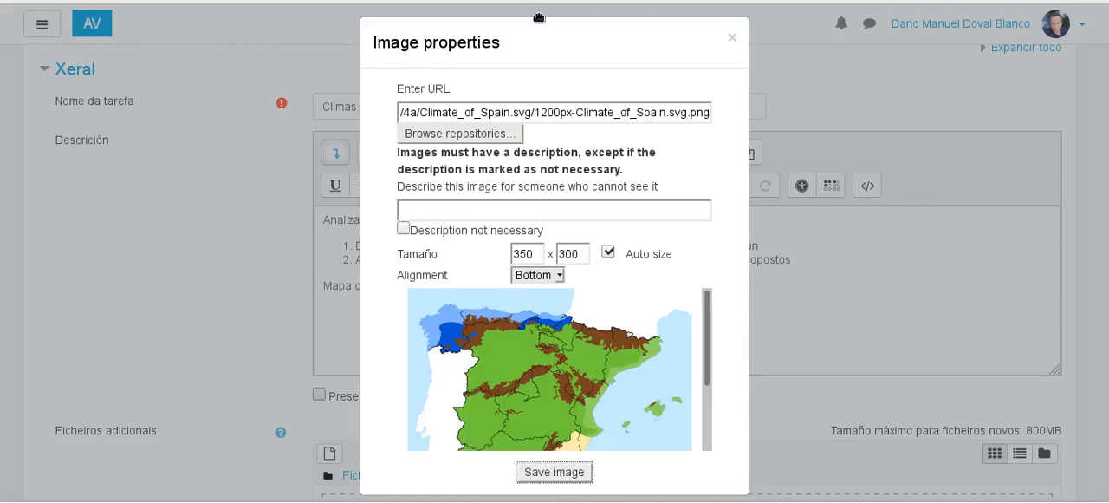
pyautogui.click(404, 211)
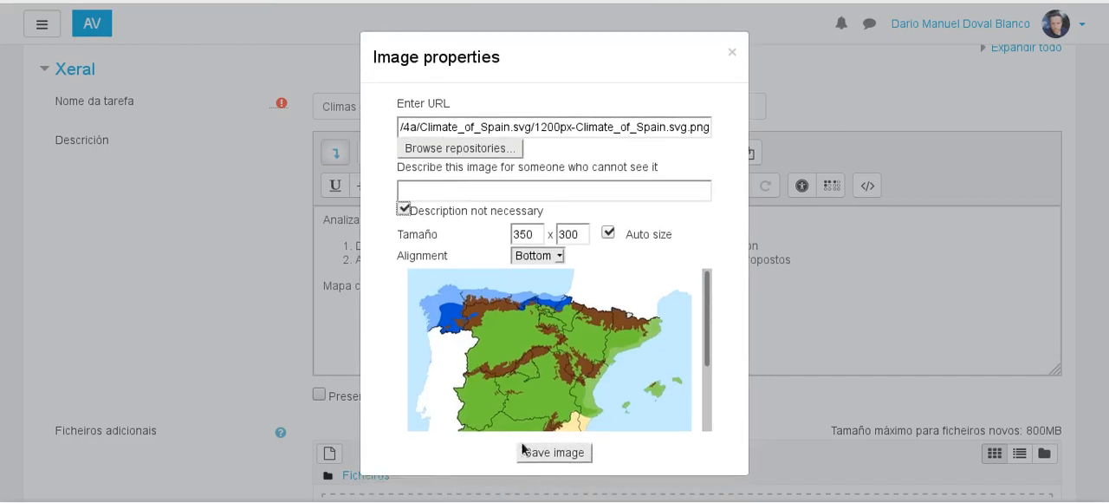
pyautogui.click(547, 455)
pyautogui.scroll(-5, 778, 316)
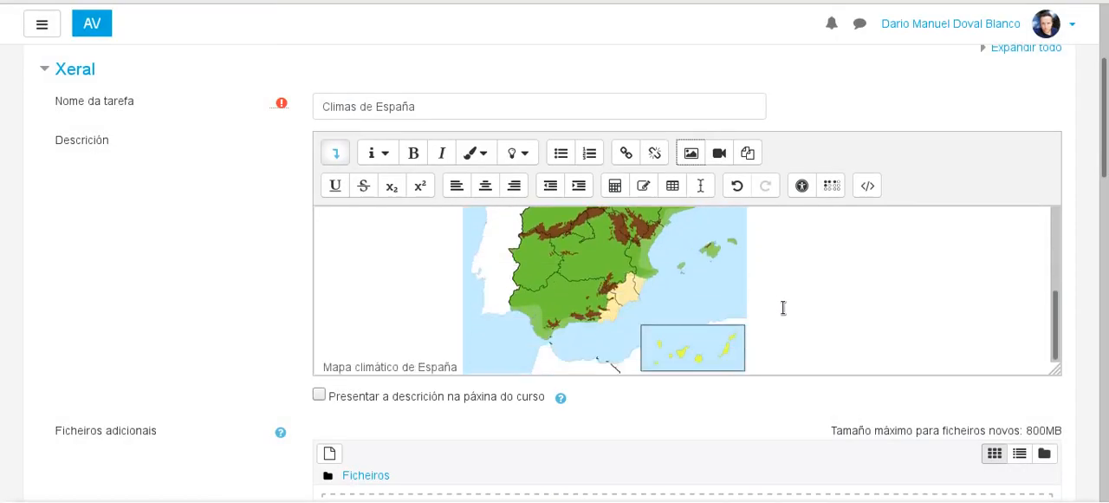
pyautogui.click(778, 200)
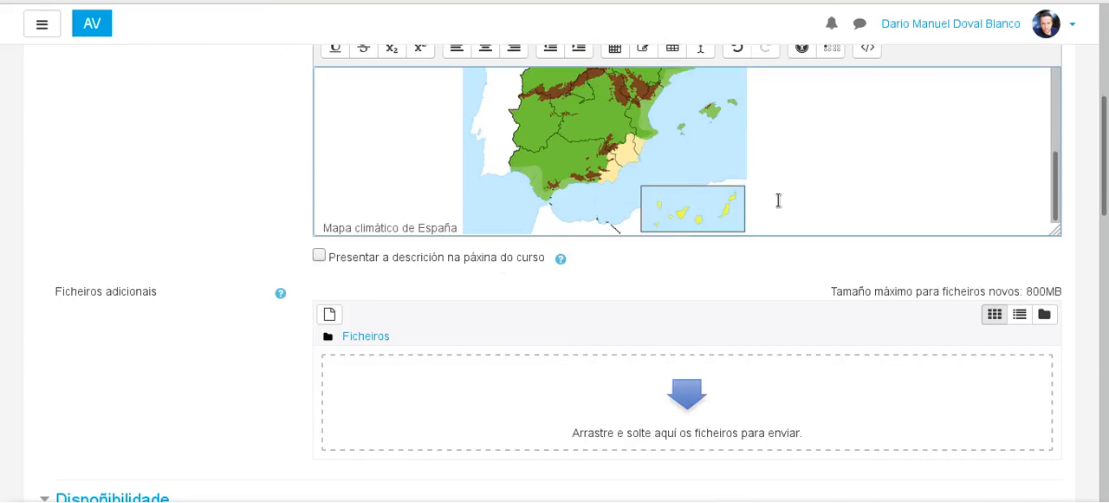
pyautogui.press('Left')
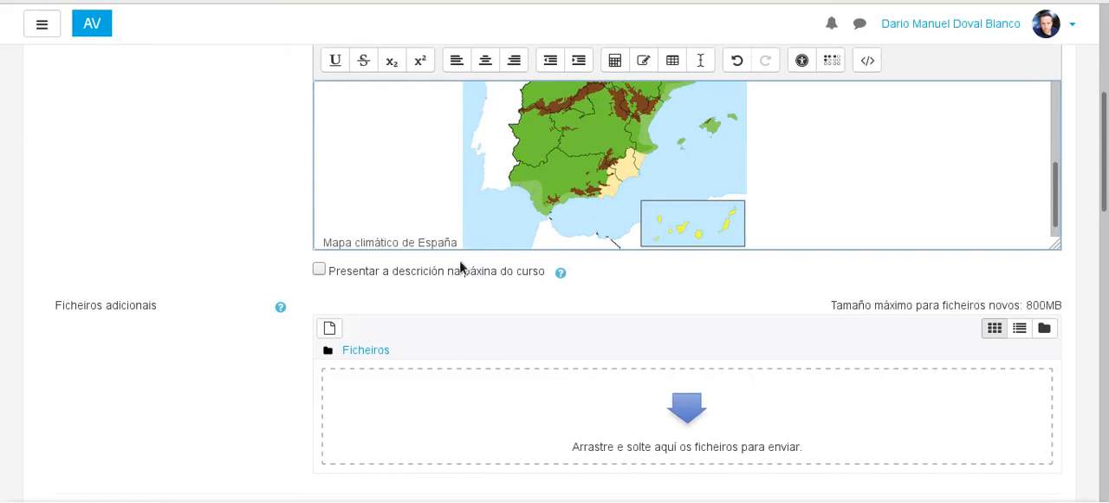
# Step: Place the map image on its own line under the caption "Mapa climático de España" and add an empty line below it
pyautogui.press('Return')
pyautogui.click(678, 234)
pyautogui.press('Return')
pyautogui.scroll(-1, 495, 182)
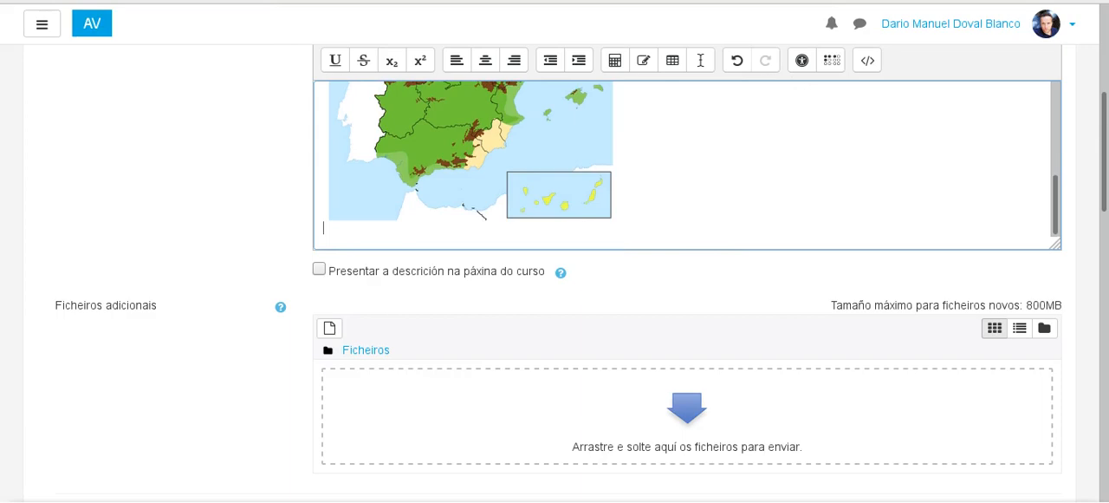
# Step: Switch to the Genially presentation "Mediterránea Interior – Continentalizado" and copy its embed code
pyautogui.click(823, 1)
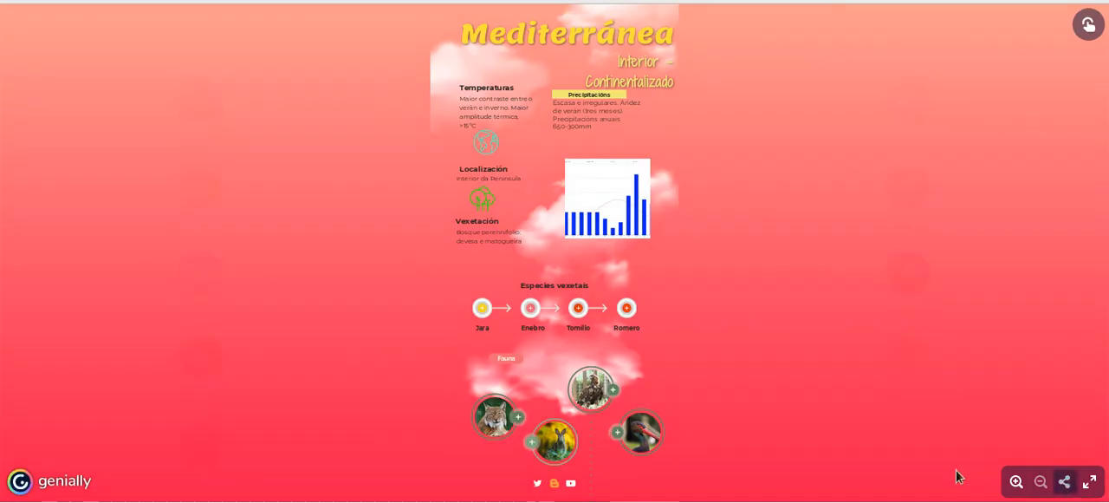
pyautogui.click(1064, 481)
pyautogui.click(210, 188)
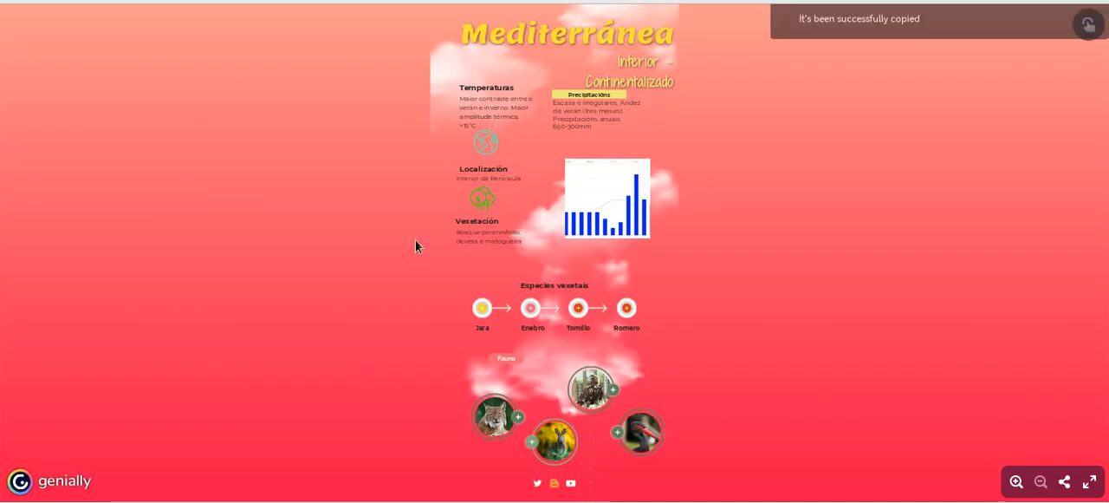
# Step: Return to the assignment form and paste the Genially embed code at the end of the description's HTML source, followed by a new line
pyautogui.click(502, 0)
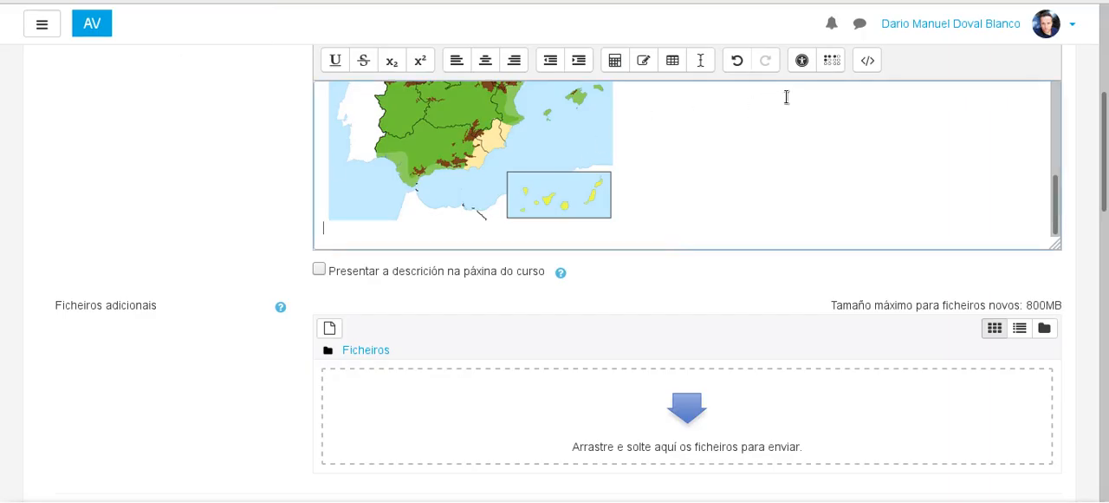
pyautogui.click(868, 61)
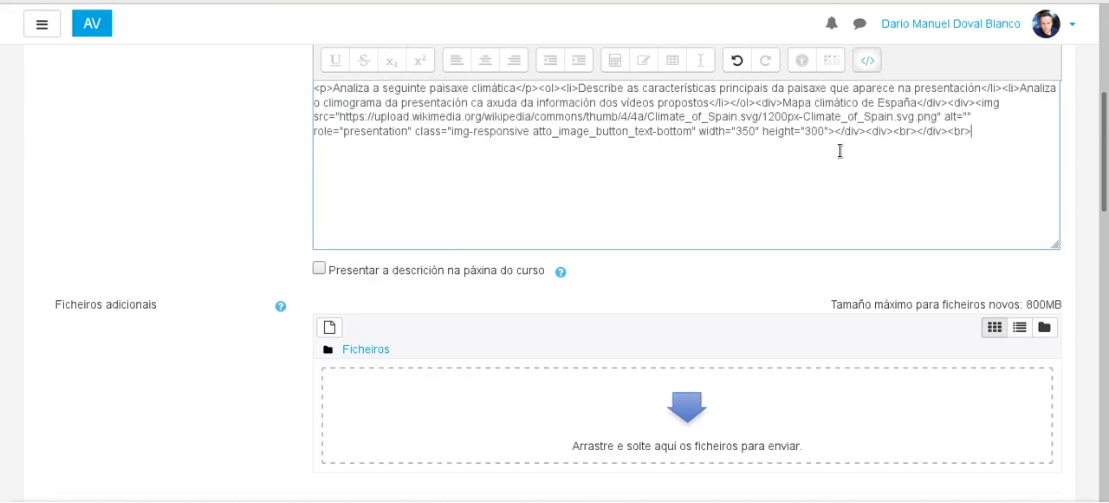
pyautogui.hotkey('ctrl', 'v')
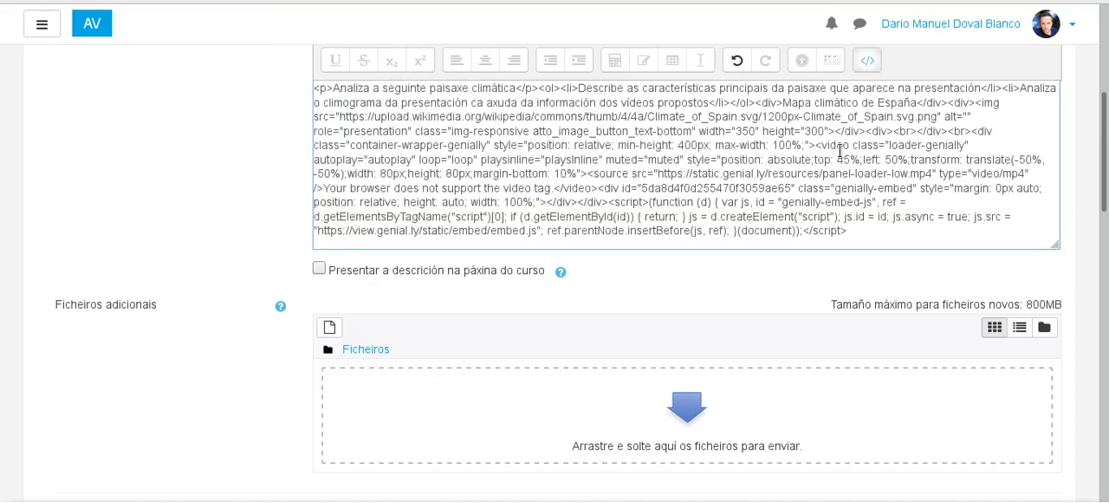
pyautogui.press('Return')
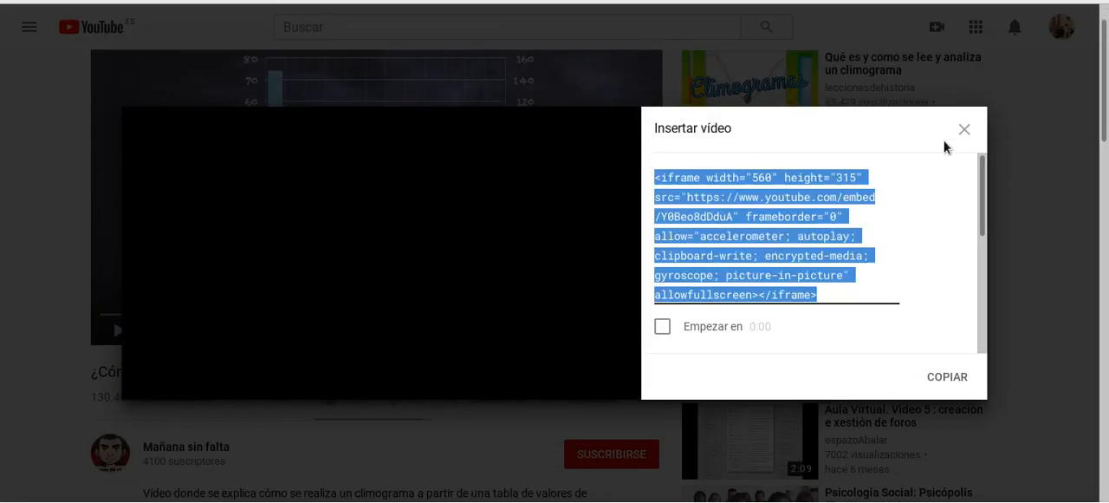
# Step: Switch to the YouTube video "Climogramas: cómo se analizan" and copy its iframe embed code
pyautogui.click(965, 130)
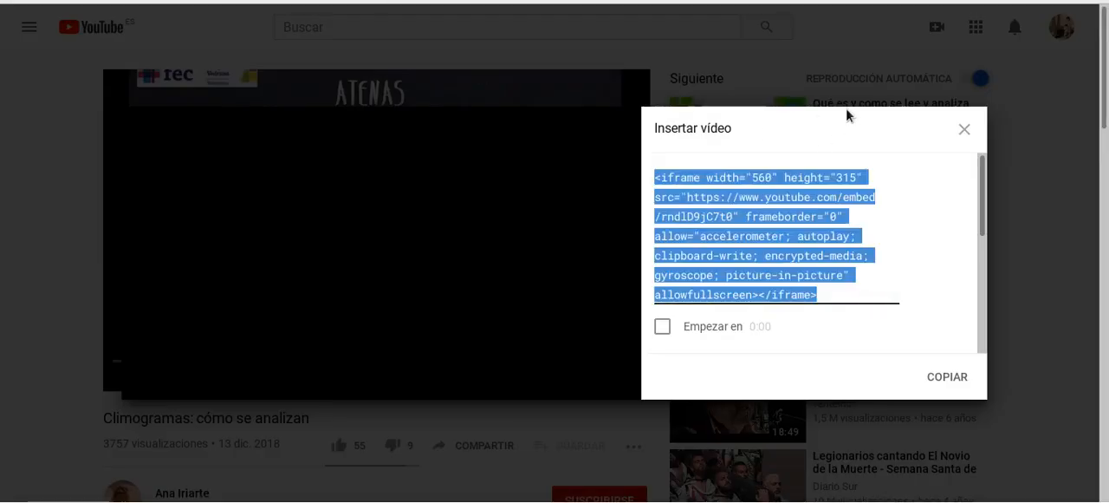
pyautogui.click(964, 130)
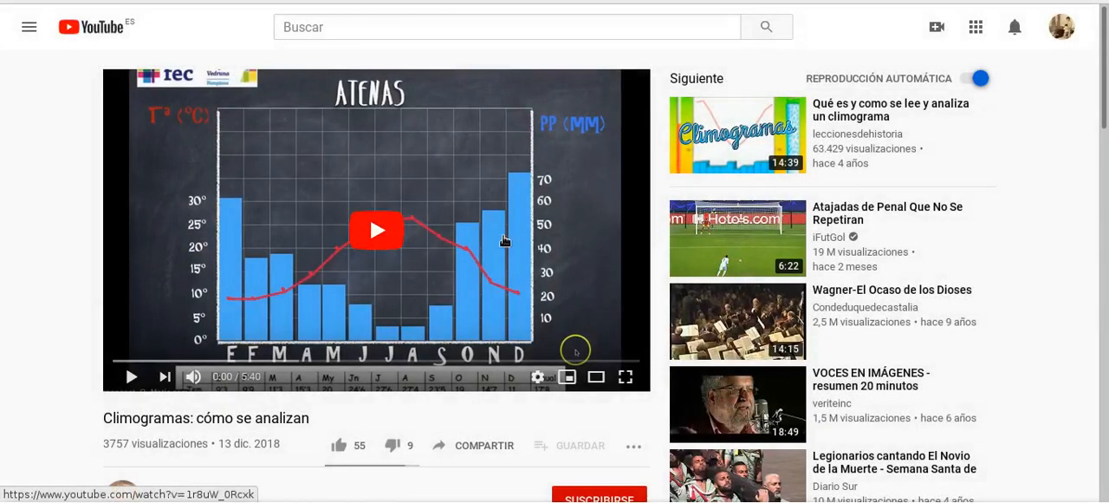
pyautogui.click(487, 444)
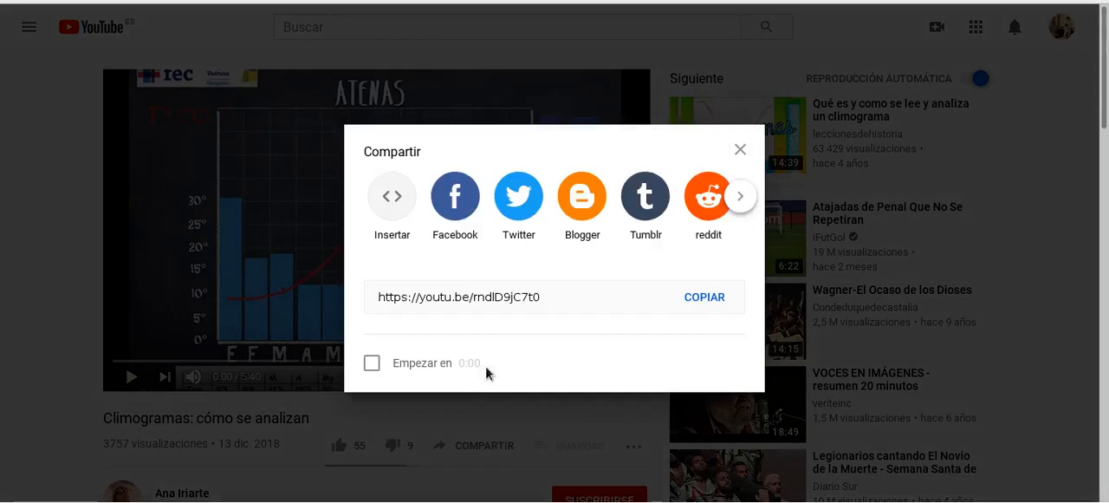
pyautogui.click(389, 184)
pyautogui.click(948, 374)
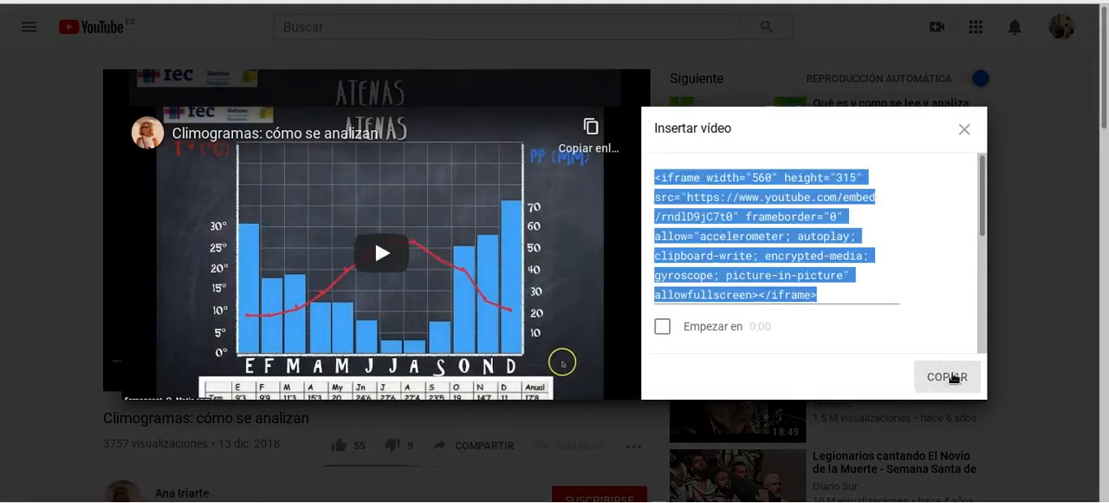
# Step: Paste the "Climogramas: cómo se analizan" embed code below the Genially code in the description's HTML source and add a new line
pyautogui.hotkey('alt', 'Tab')
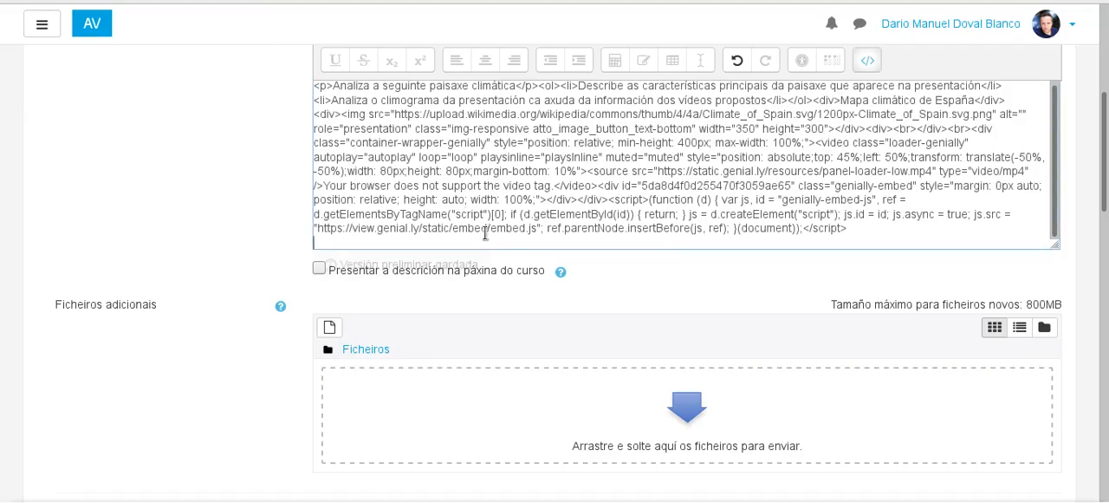
pyautogui.hotkey('ctrl', 'v')
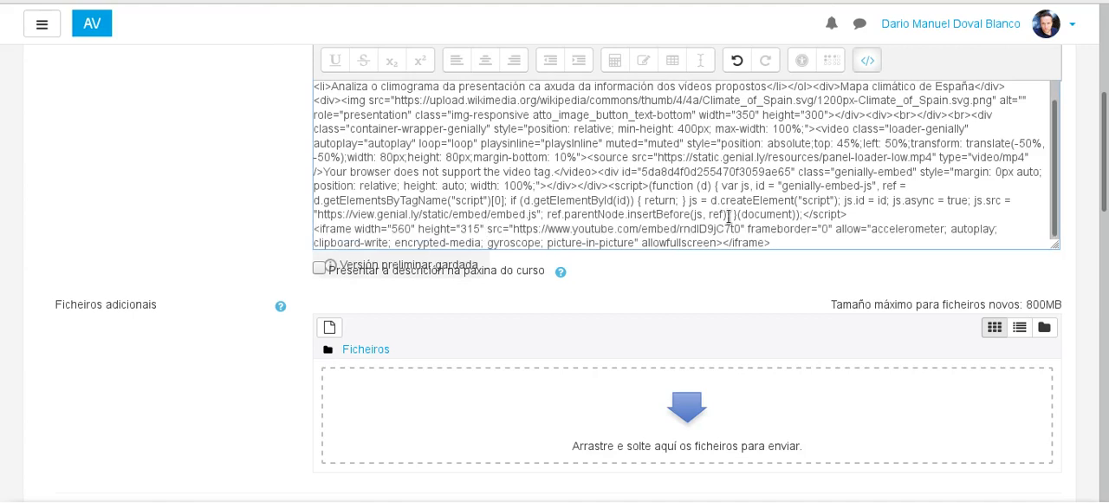
pyautogui.press('Return')
# Step: Switch to the YouTube video "¿Cómo hacer un climograma?" and copy its iframe embed code
pyautogui.hotkey('alt', 'Tab')
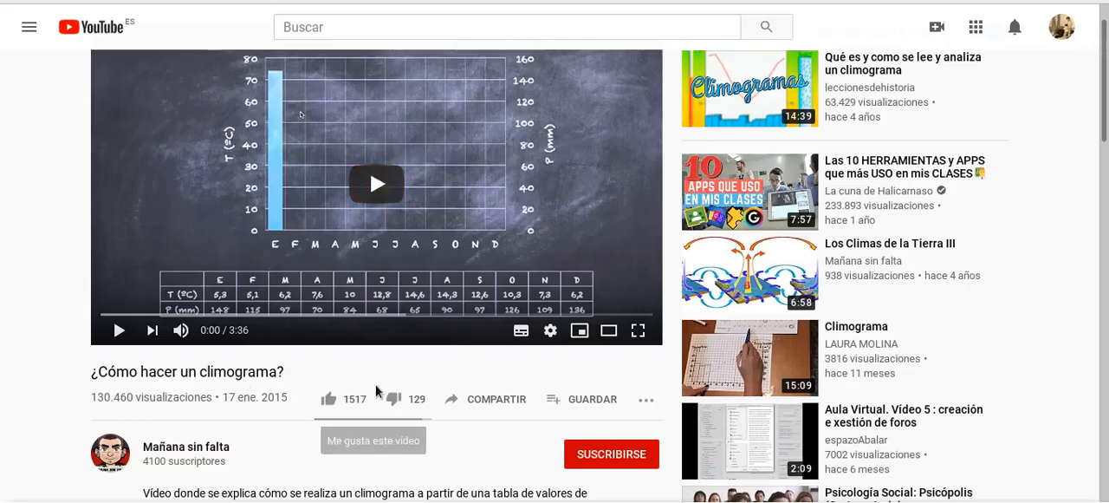
pyautogui.click(481, 401)
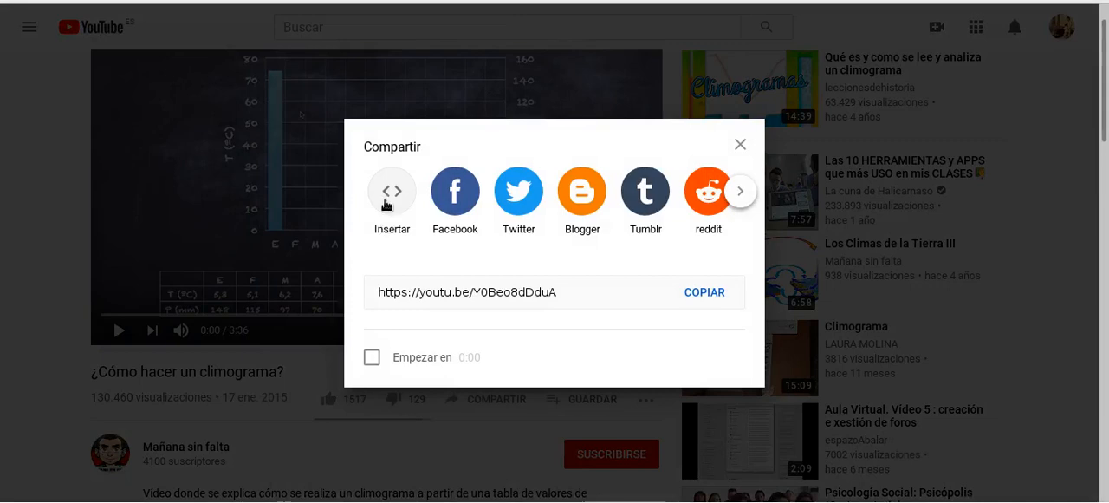
pyautogui.click(389, 205)
pyautogui.click(953, 371)
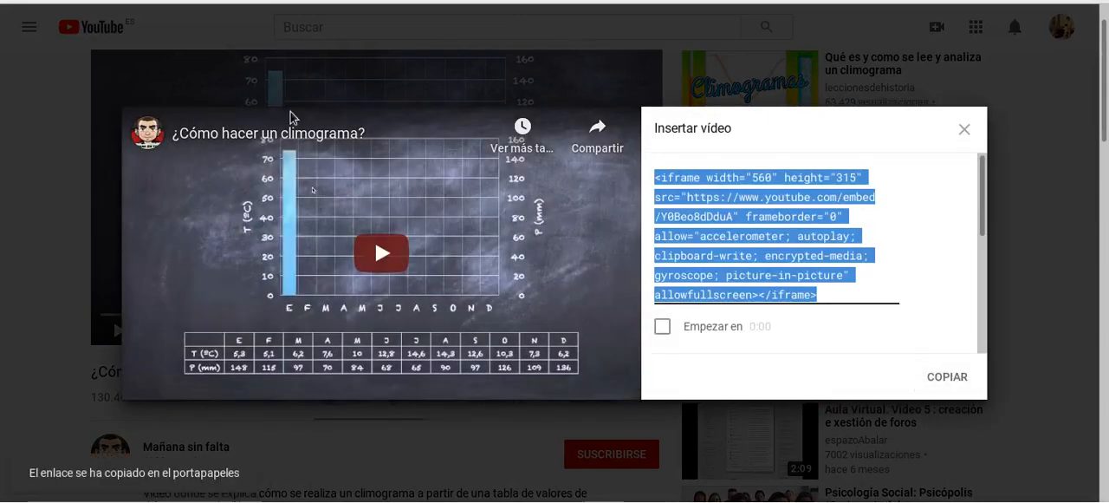
# Step: Paste the "¿Cómo hacer un climograma?" embed code on the last line of the description's HTML source and return to the visual editor
pyautogui.hotkey('alt', 'Tab')
pyautogui.hotkey('ctrl', 'v')
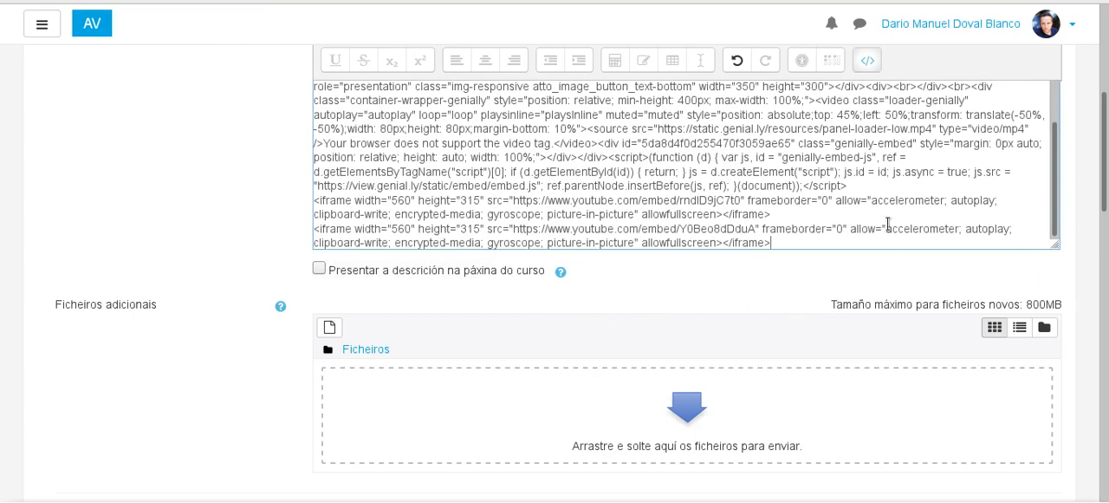
pyautogui.click(868, 60)
# Step: Review the assignment description, checking the task list, the climate map, the Genially presentation and both embedded videos
pyautogui.scroll(5, 777, 185)
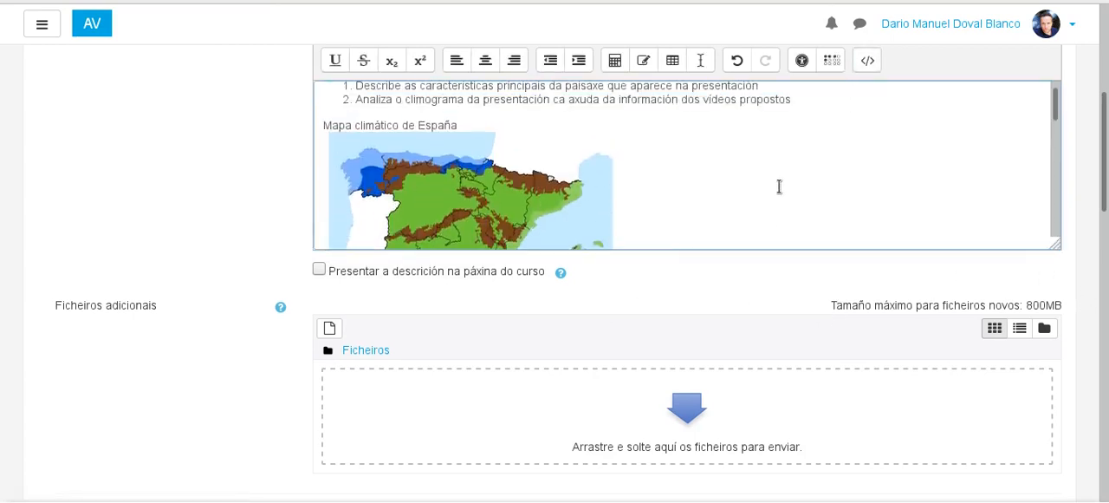
pyautogui.scroll(1, 529, 146)
pyautogui.scroll(-5, 530, 146)
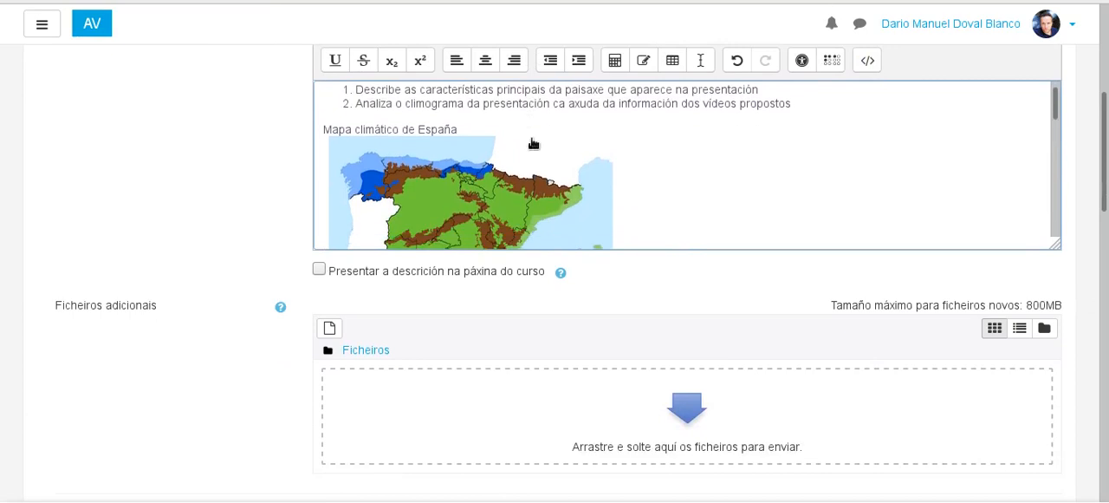
pyautogui.scroll(-3, 598, 111)
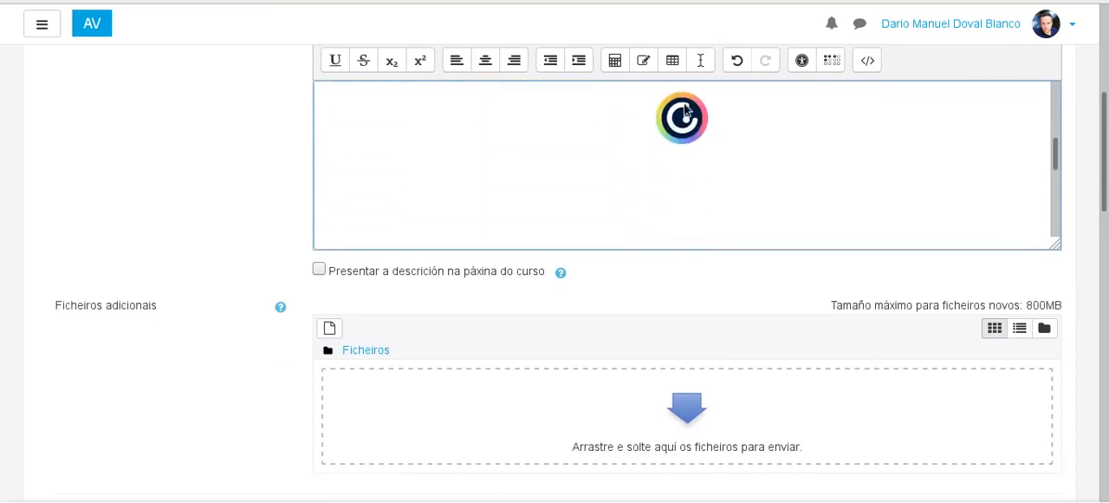
pyautogui.scroll(-5, 653, 124)
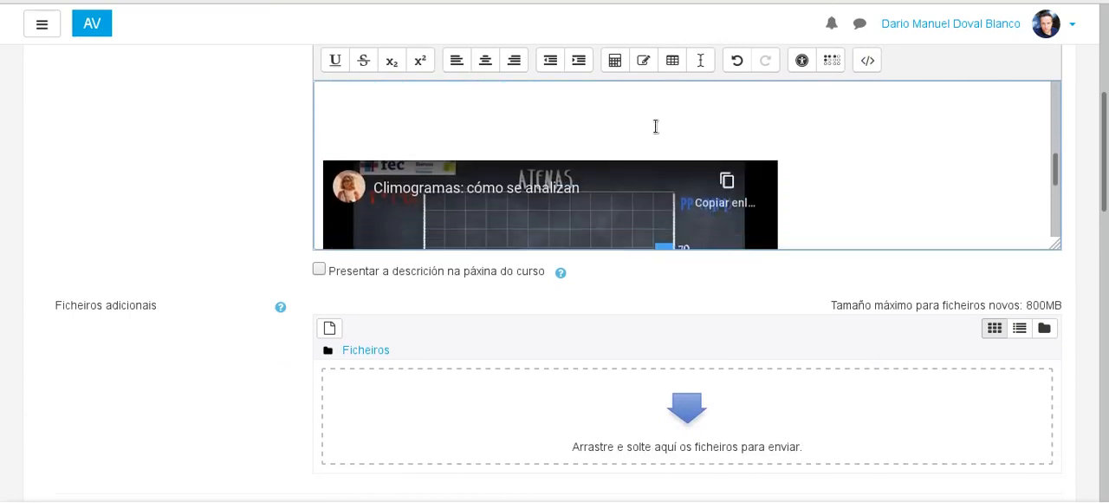
pyautogui.scroll(-3, 589, 126)
pyautogui.scroll(-2, 243, 149)
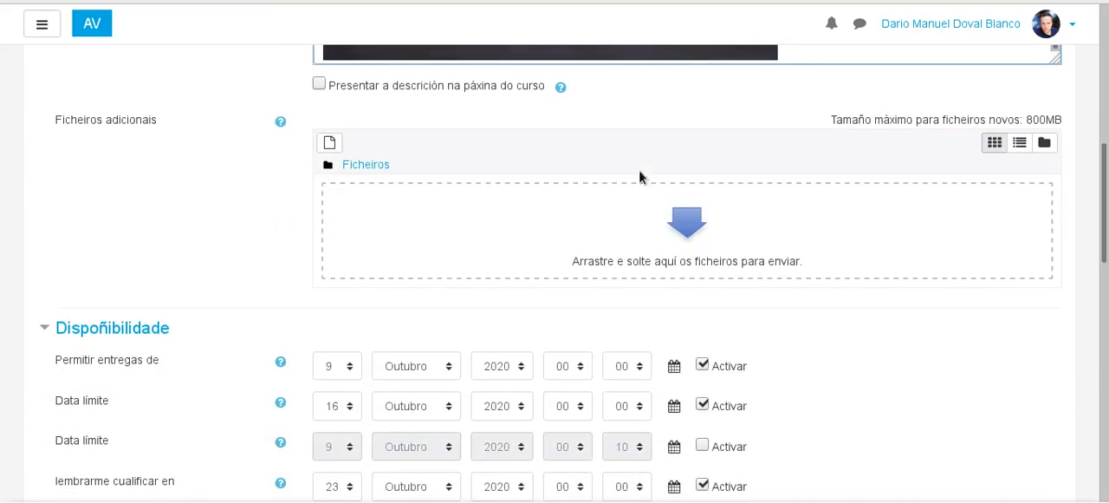
pyautogui.scroll(3, 640, 173)
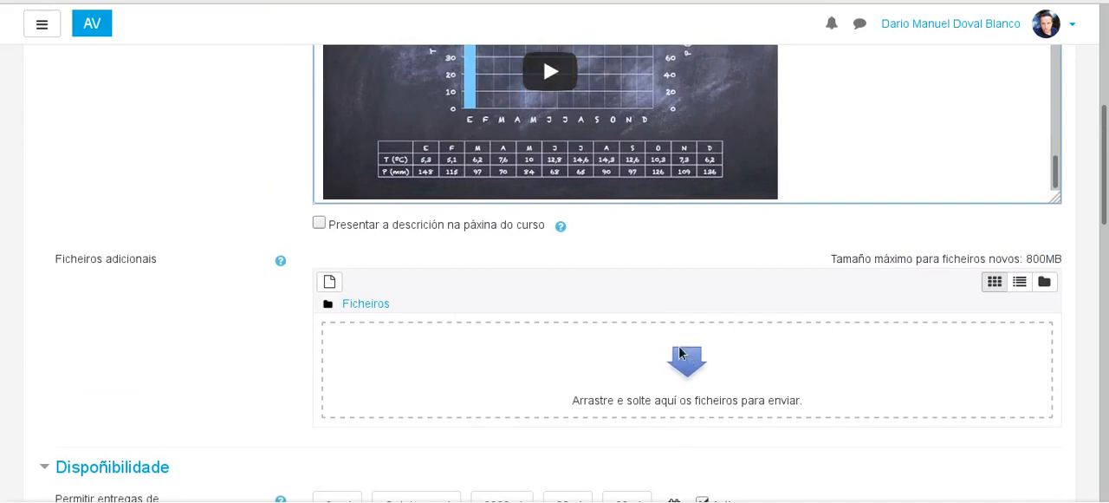
pyautogui.scroll(4, 876, 290)
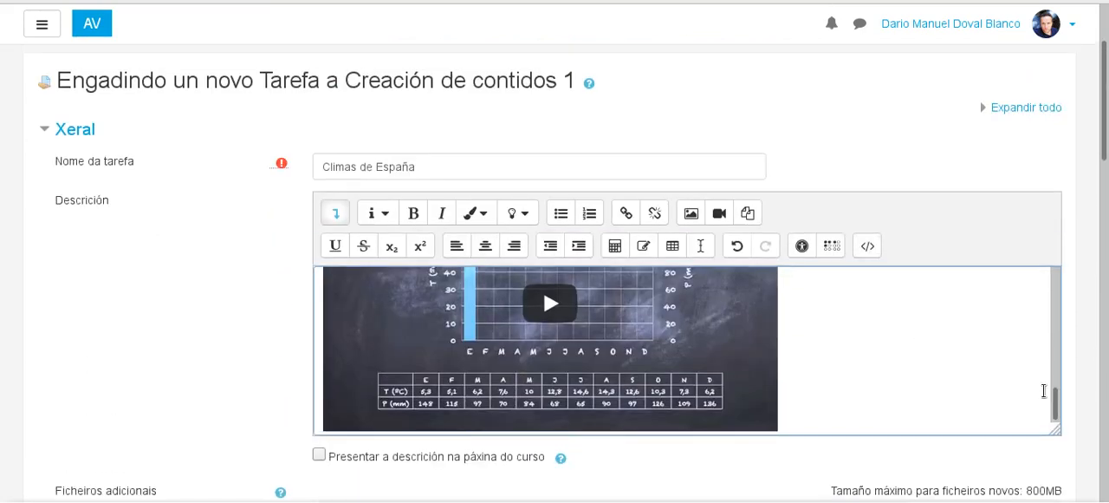
pyautogui.moveTo(1055, 401); pyautogui.dragTo(1080, 383)
# Step: Examine the assignment's availability dates and submission type settings
pyautogui.moveTo(1106, 158); pyautogui.dragTo(1108, 371)
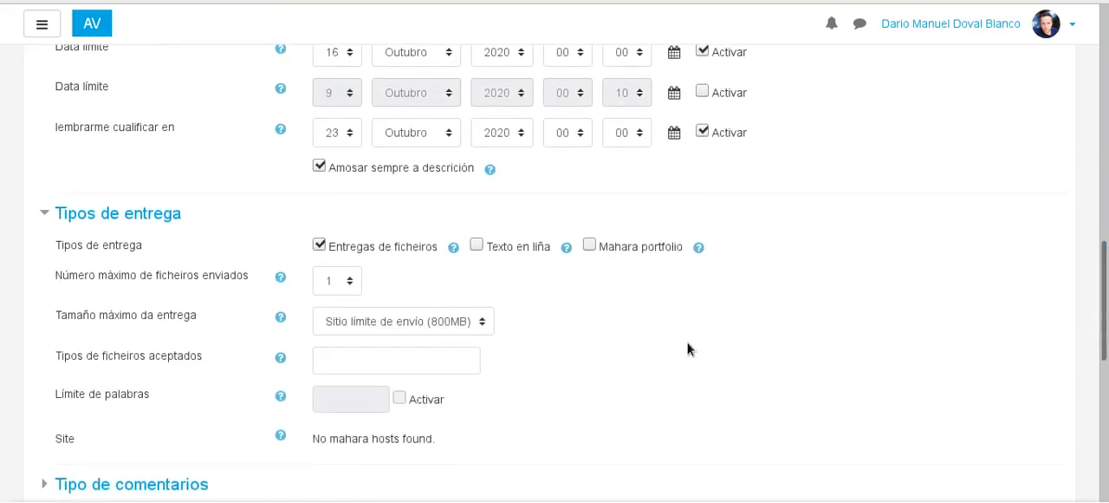
pyautogui.scroll(1, 232, 138)
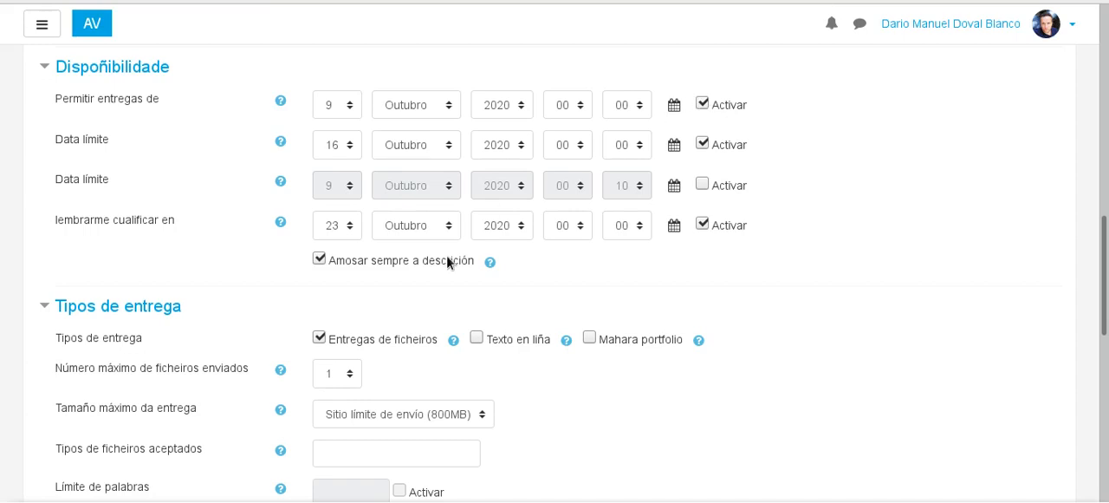
pyautogui.scroll(-3, 339, 325)
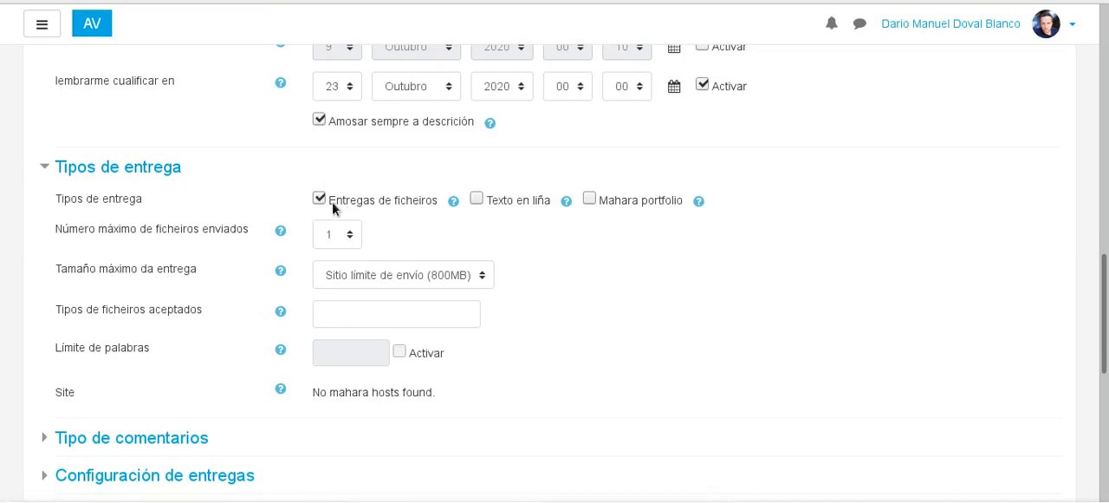
pyautogui.scroll(3, 667, 286)
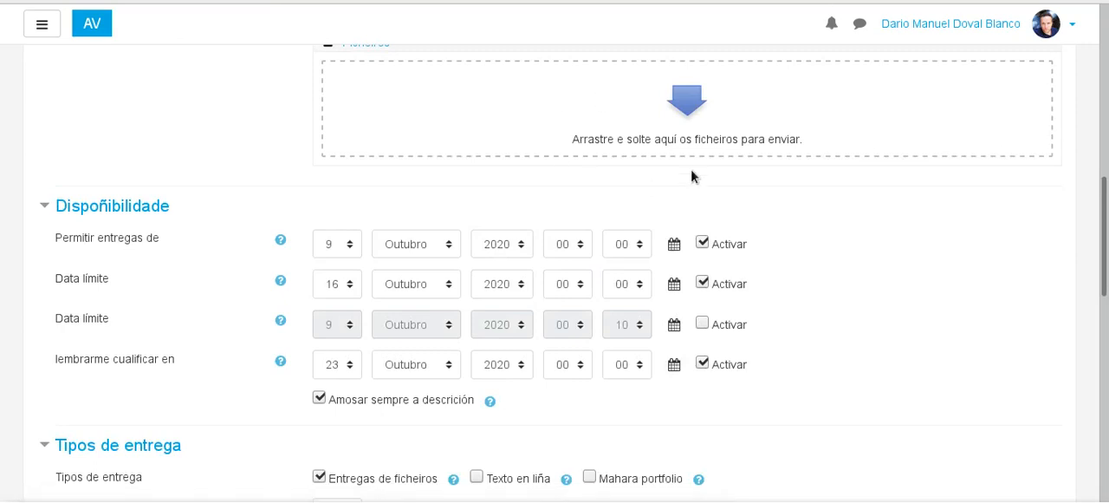
pyautogui.scroll(-1, 632, 260)
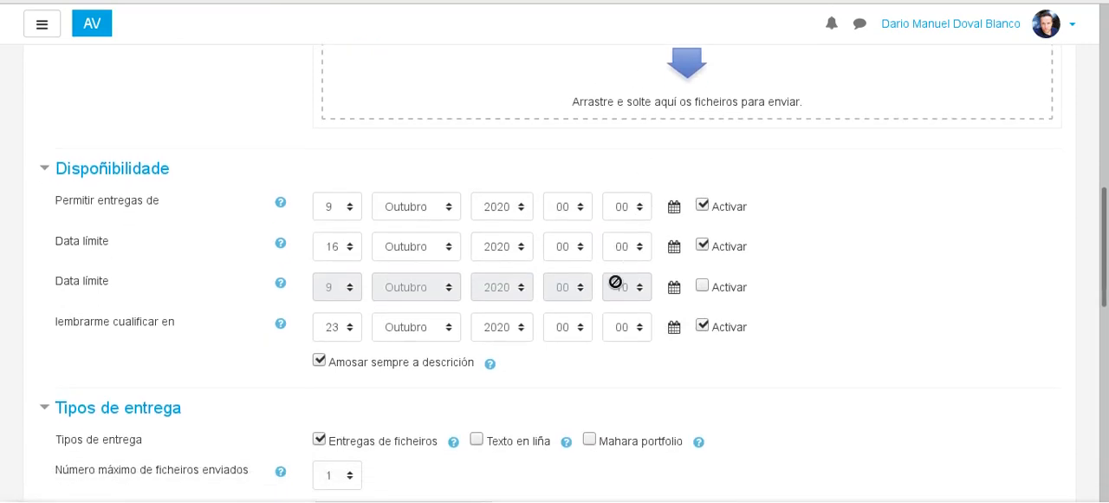
pyautogui.scroll(-3, 437, 317)
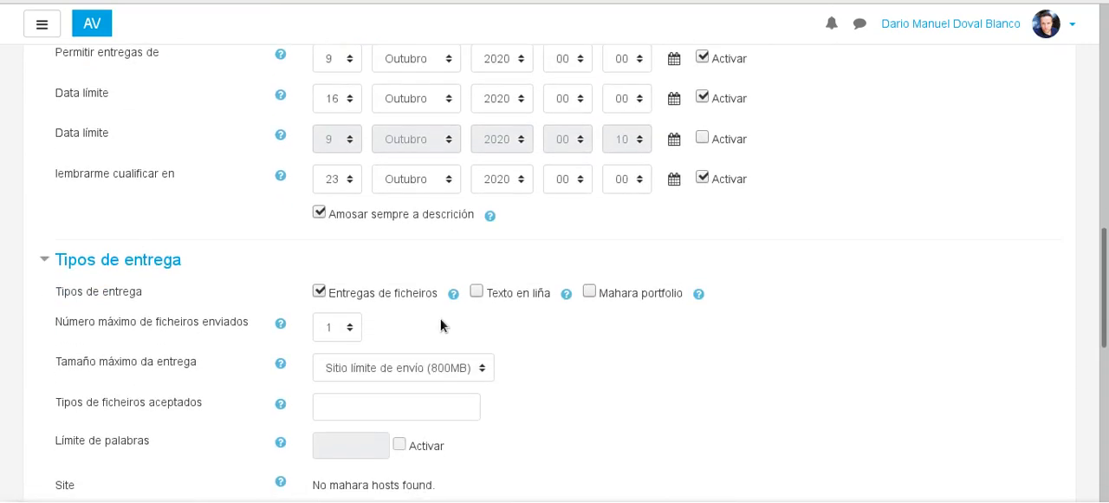
pyautogui.scroll(2, 452, 326)
pyautogui.click(477, 387)
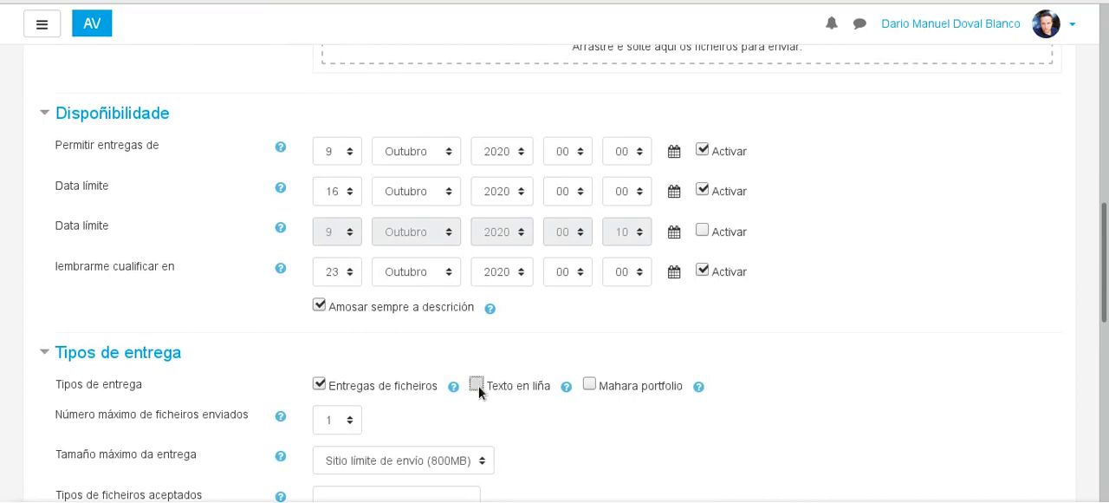
pyautogui.scroll(11, 524, 396)
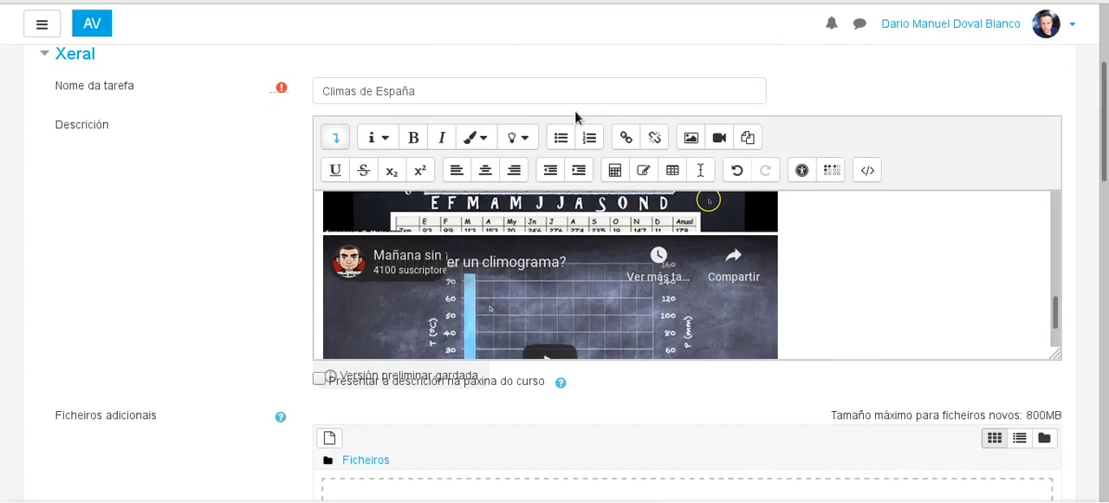
# Step: Expand the submission settings section, Configuración de entregas
pyautogui.moveTo(1104, 146); pyautogui.dragTo(1107, 374)
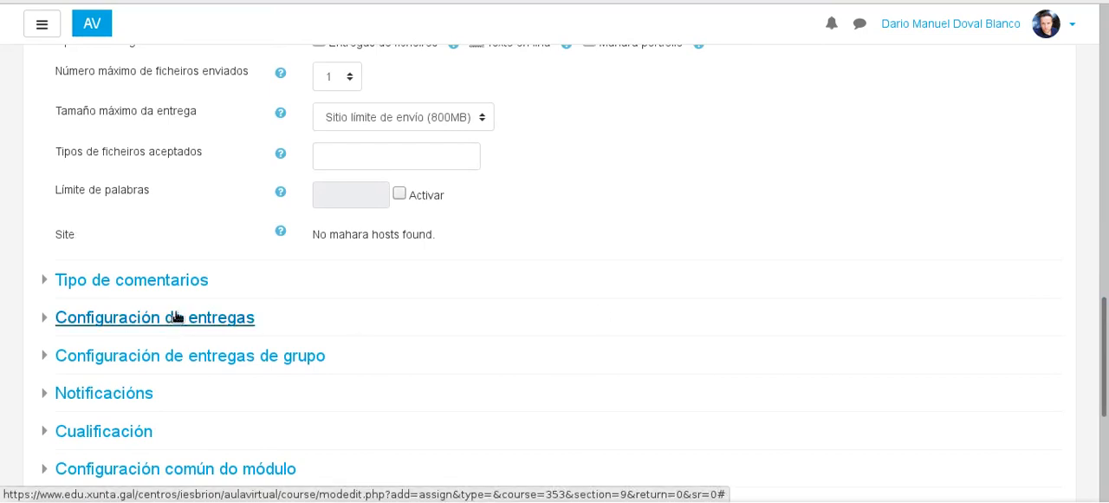
pyautogui.scroll(-2, 130, 303)
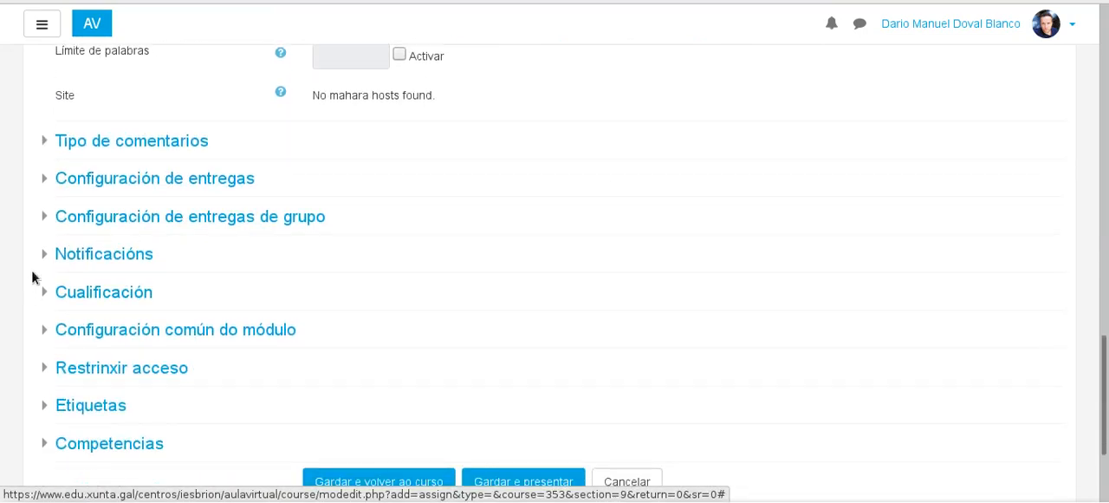
pyautogui.click(48, 181)
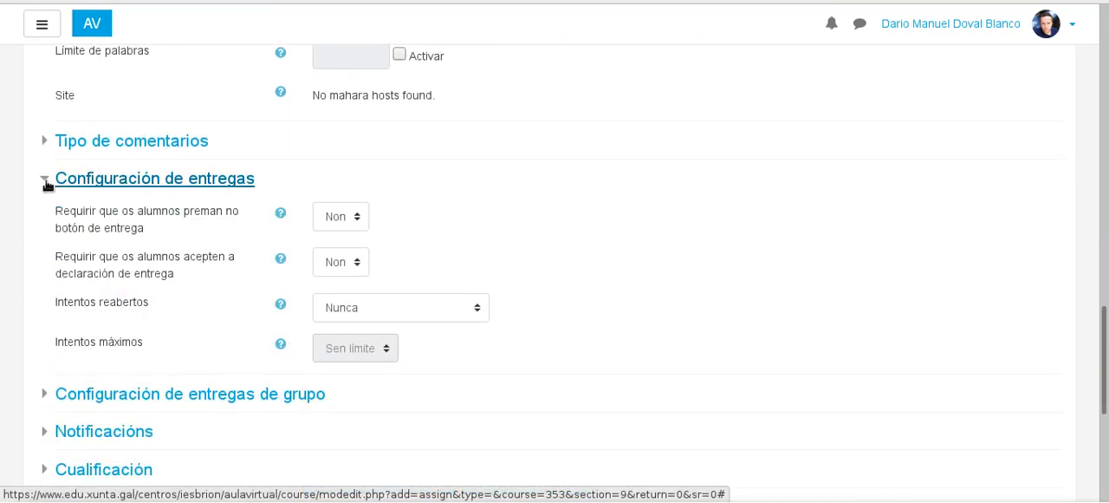
# Step: Require students to use the submit button and to accept the submission statement by setting both options to Si
pyautogui.click(358, 218)
pyautogui.click(353, 258)
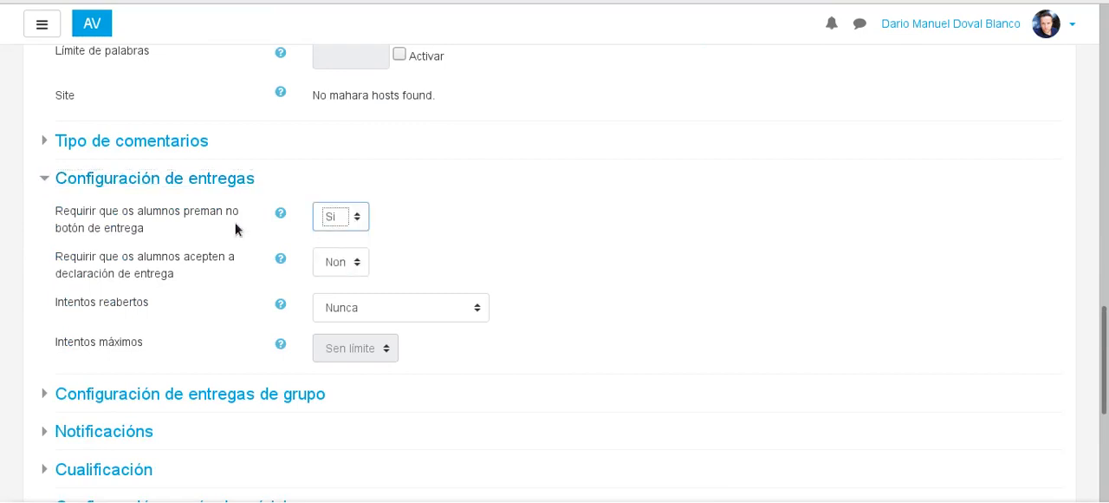
pyautogui.click(357, 262)
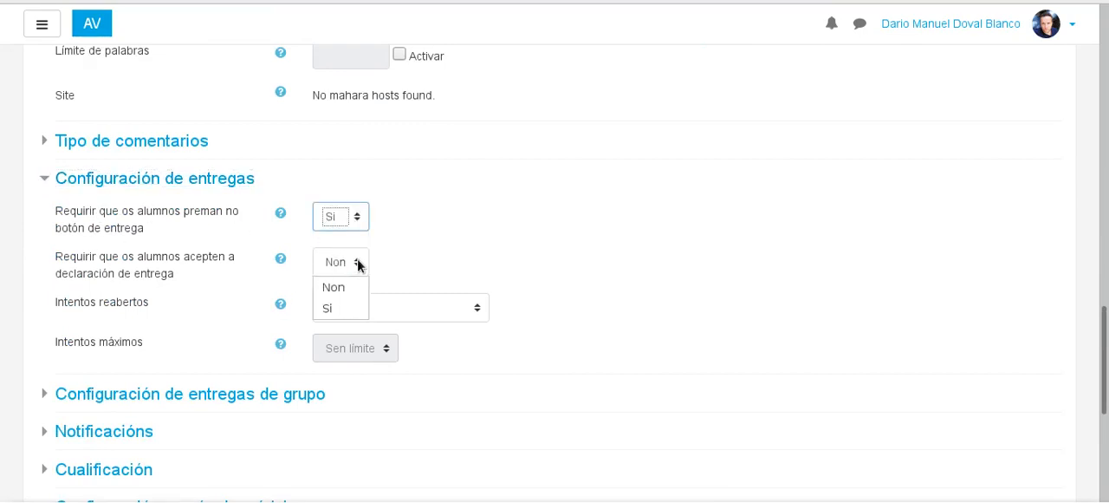
pyautogui.click(340, 307)
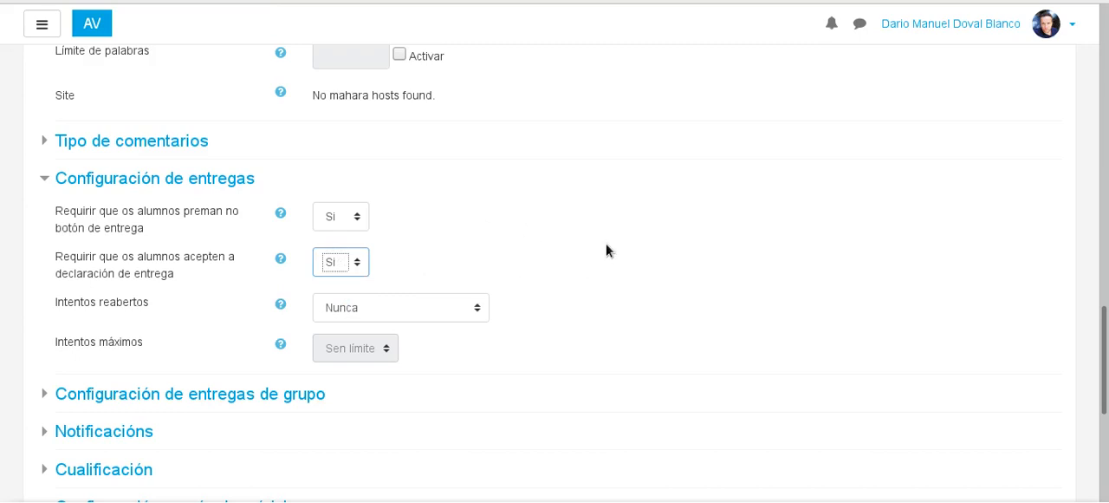
# Step: Expand the Cualificación section and examine the available grade types and grading methods, keeping Punto and Cualificación directa simple
pyautogui.scroll(-3, 1070, 345)
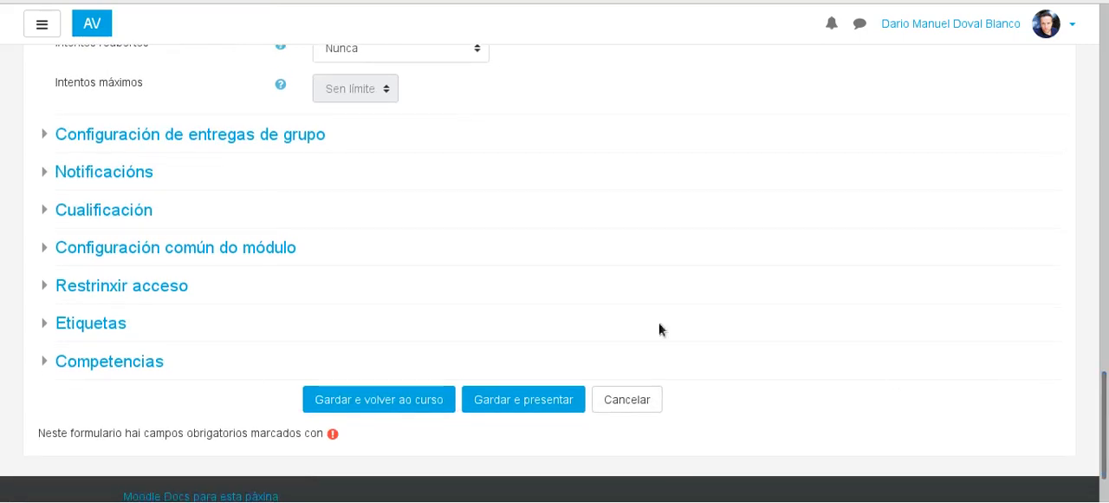
pyautogui.click(48, 213)
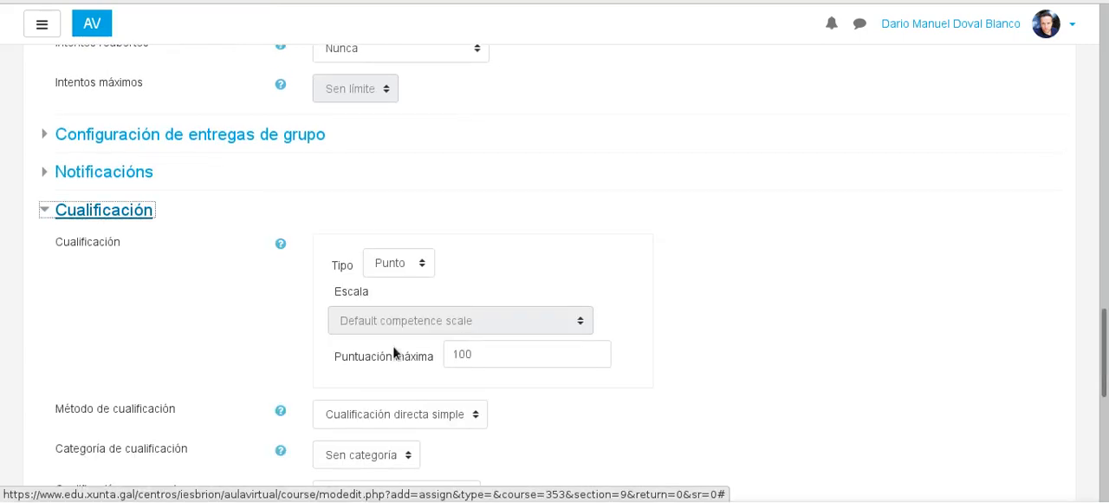
pyautogui.click(423, 264)
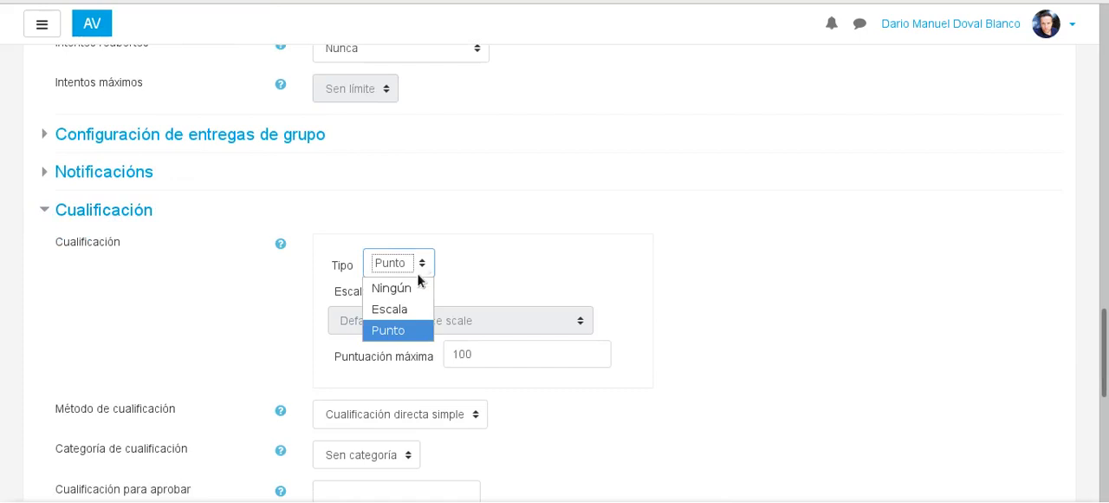
pyautogui.click(695, 284)
pyautogui.scroll(-2, 508, 236)
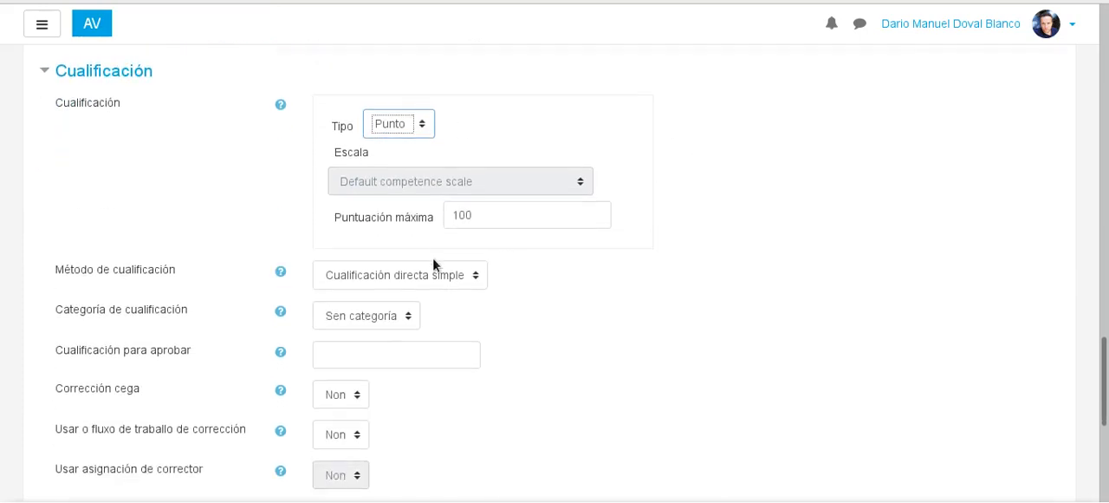
pyautogui.click(475, 281)
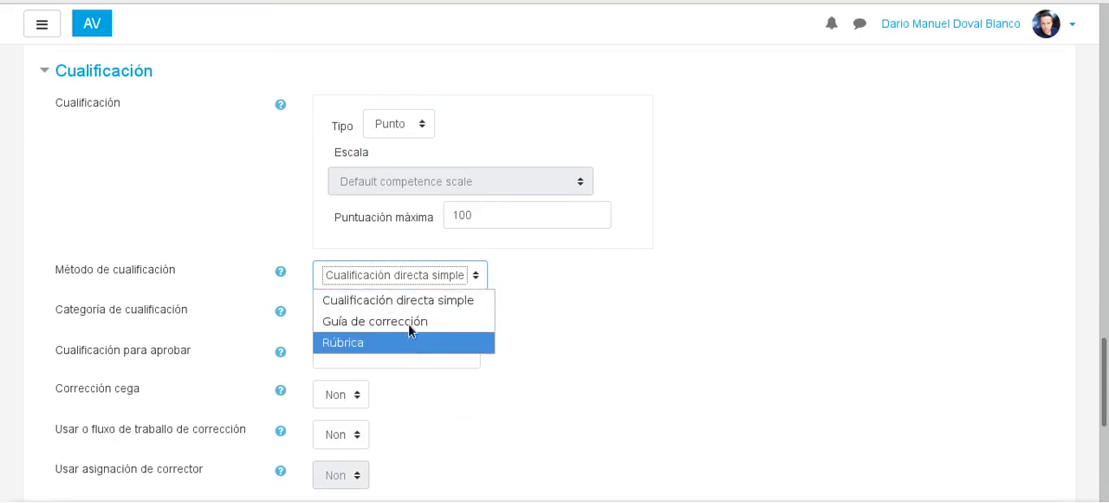
pyautogui.scroll(-2, 750, 289)
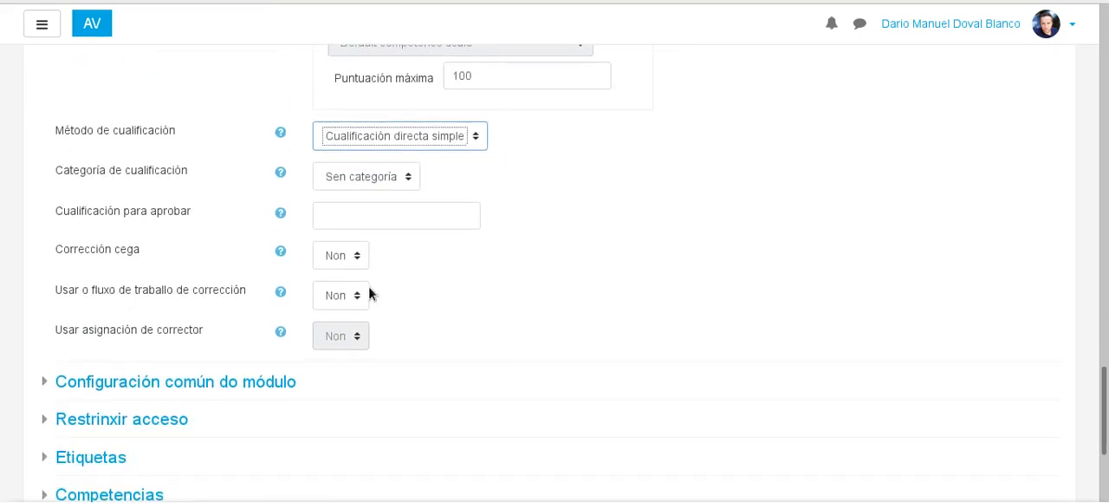
# Step: Set the group mode to Grupos separados in the Configuración común do módulo section
pyautogui.scroll(-3, 367, 292)
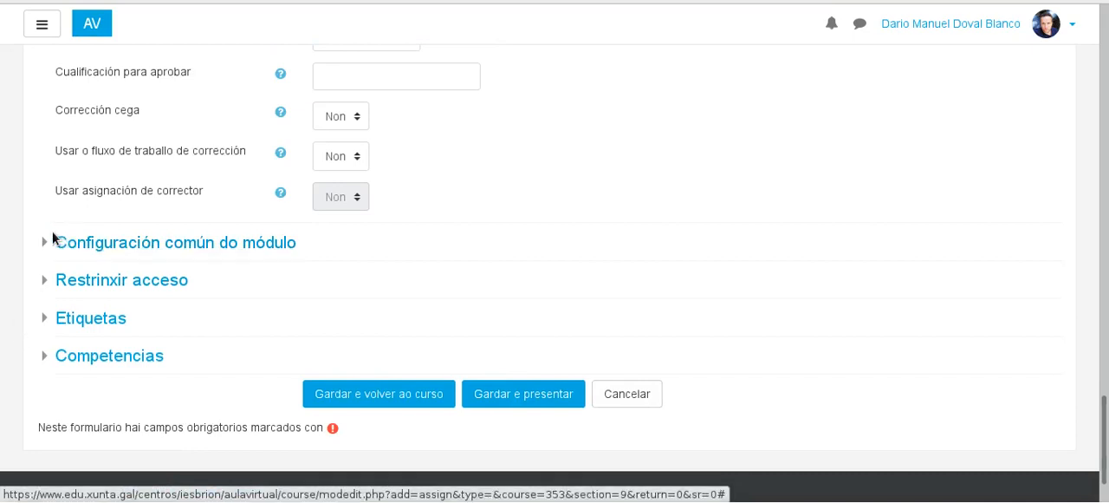
pyautogui.click(33, 242)
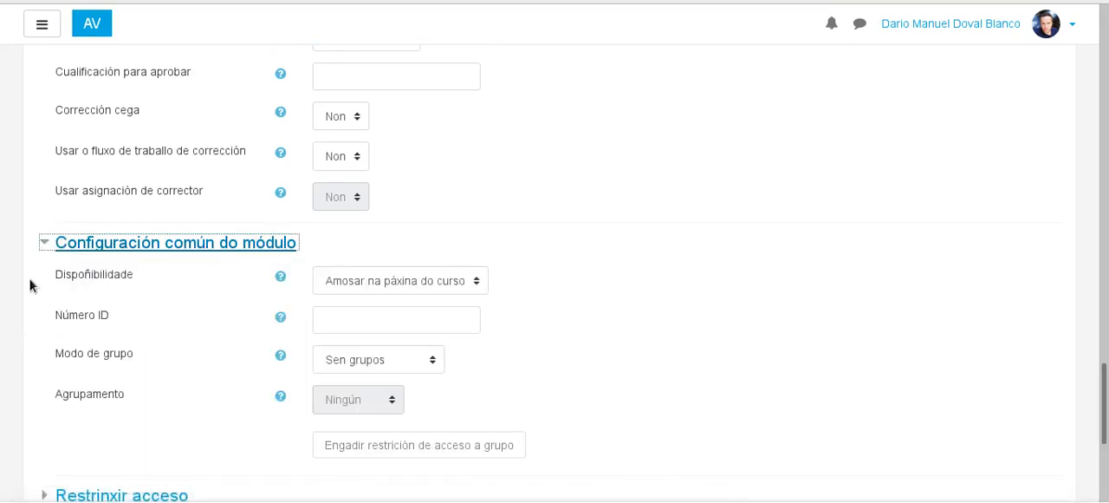
pyautogui.click(433, 365)
pyautogui.click(424, 405)
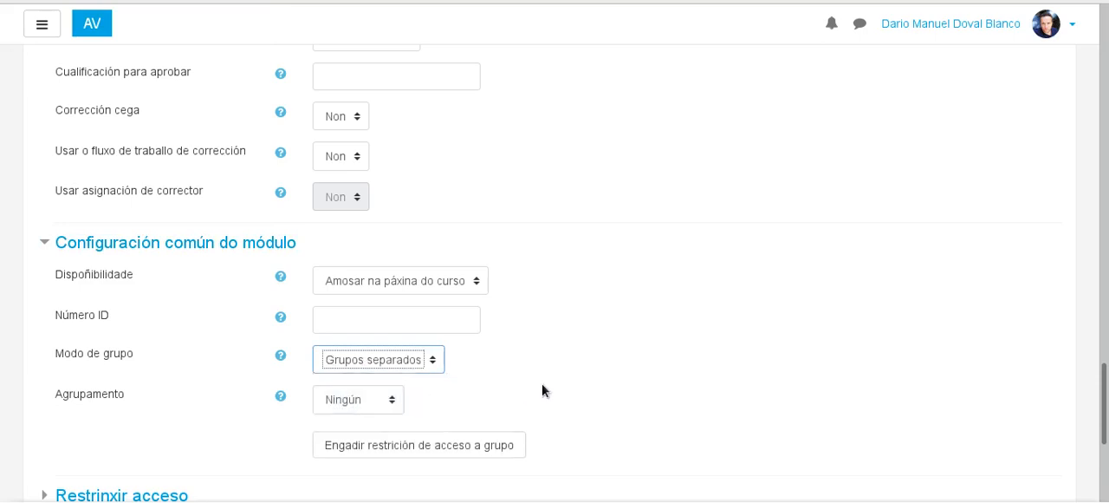
# Step: Examine the available groupings under Agrupamento, keeping Ningún
pyautogui.scroll(-3, 542, 292)
pyautogui.click(392, 262)
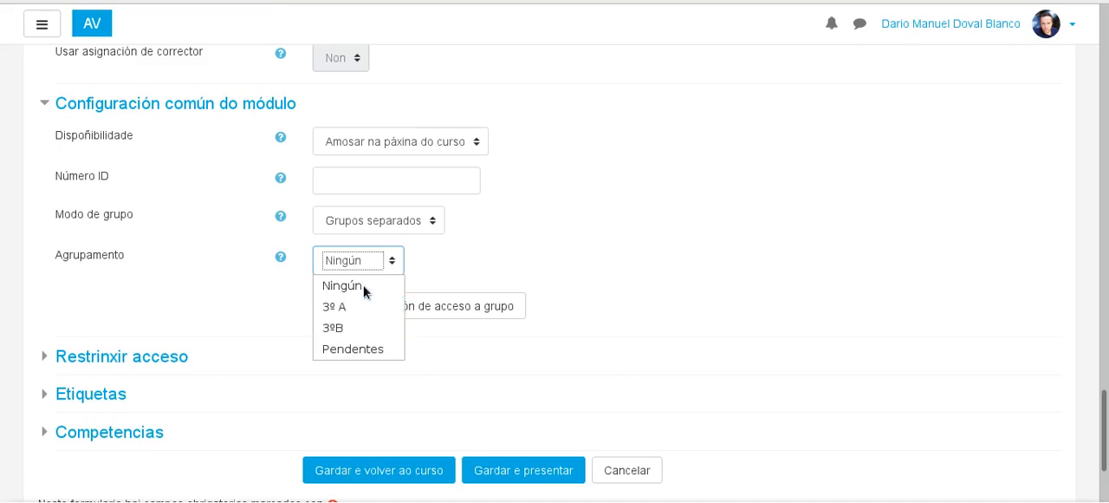
pyautogui.scroll(1, 784, 199)
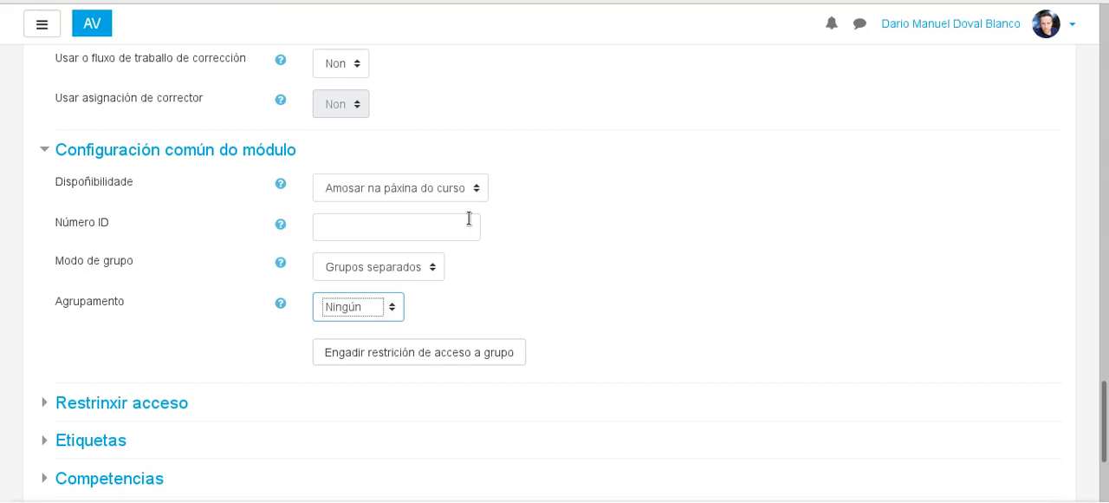
# Step: Expand Restrinxir acceso and look over the available restriction types without adding one
pyautogui.scroll(-4, 70, 262)
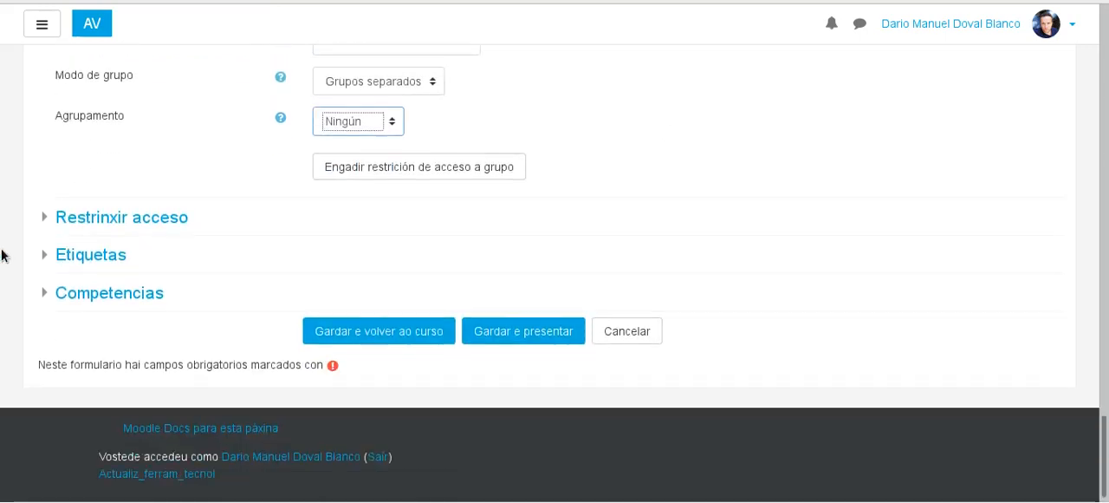
pyautogui.click(45, 219)
pyautogui.click(430, 308)
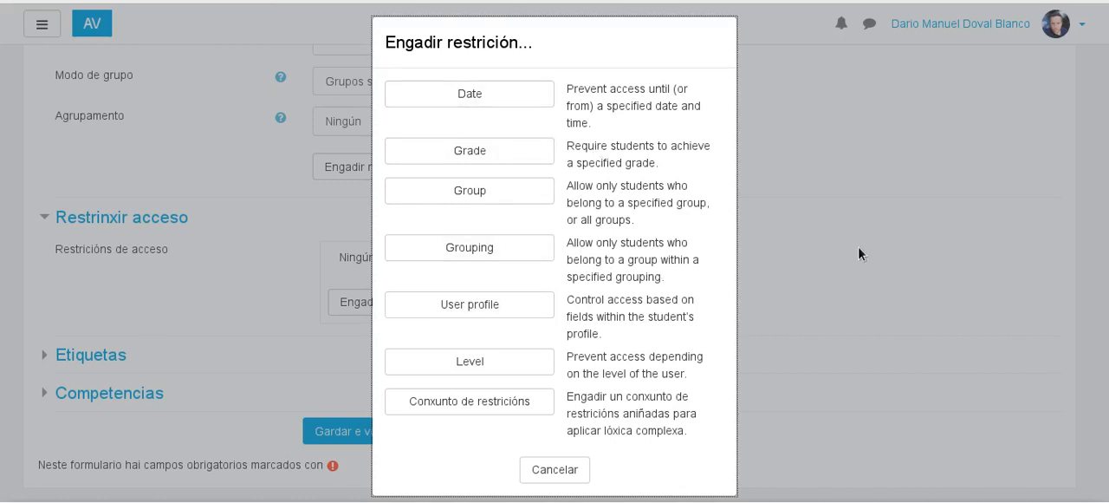
pyautogui.click(561, 469)
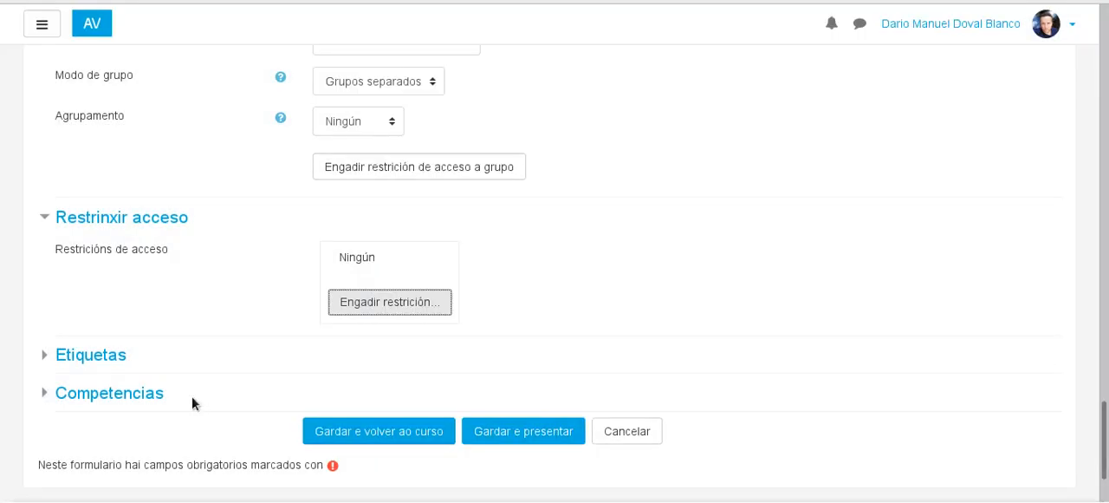
# Step: Save and display the assignment, and review its description, embedded presentation and videos, and grading summary
pyautogui.scroll(-3, 39, 352)
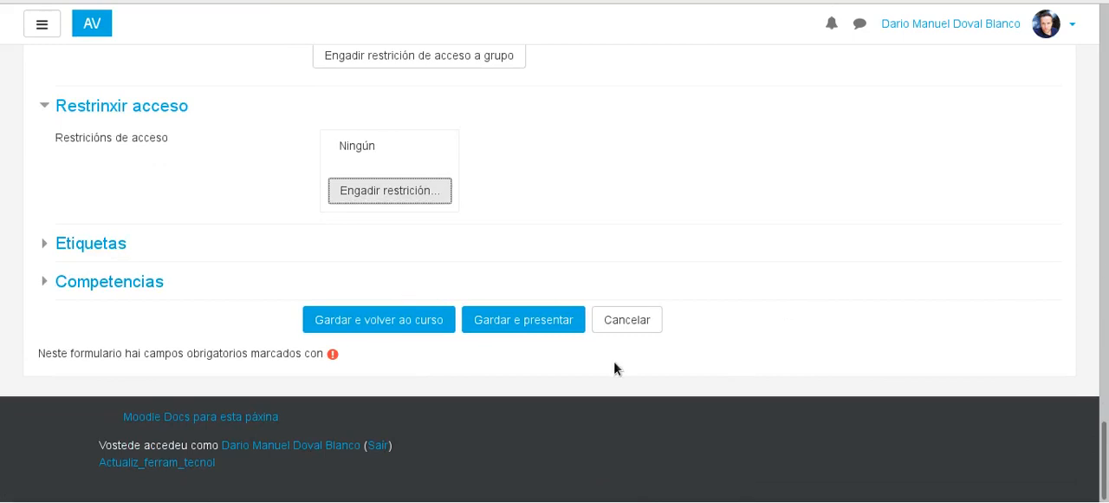
pyautogui.click(524, 329)
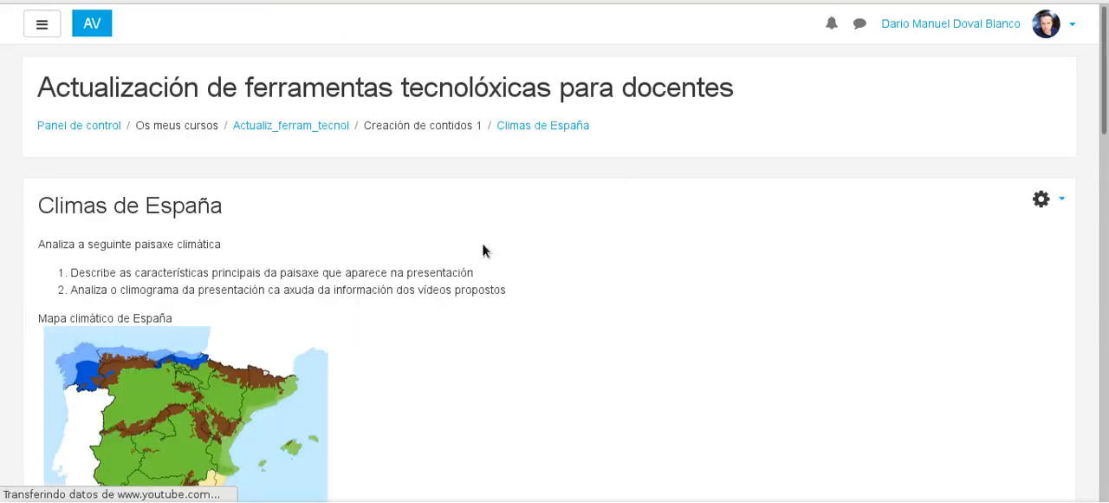
pyautogui.scroll(-5, 240, 124)
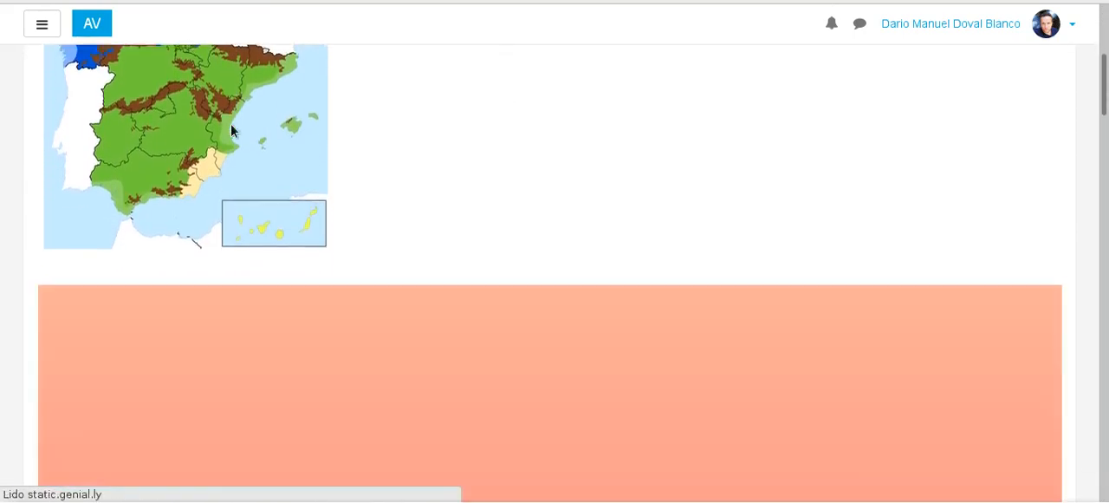
pyautogui.scroll(-6, 231, 130)
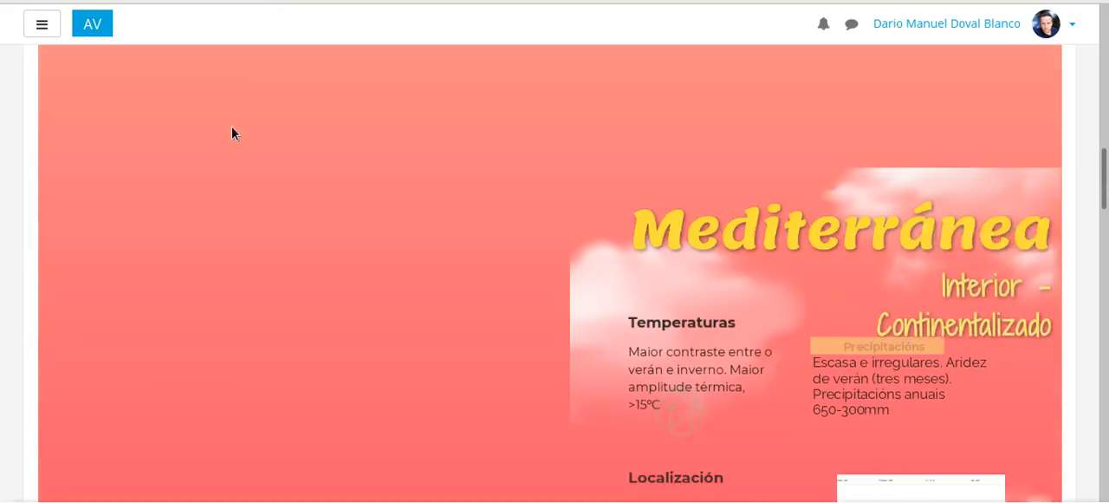
pyautogui.scroll(-10, 234, 135)
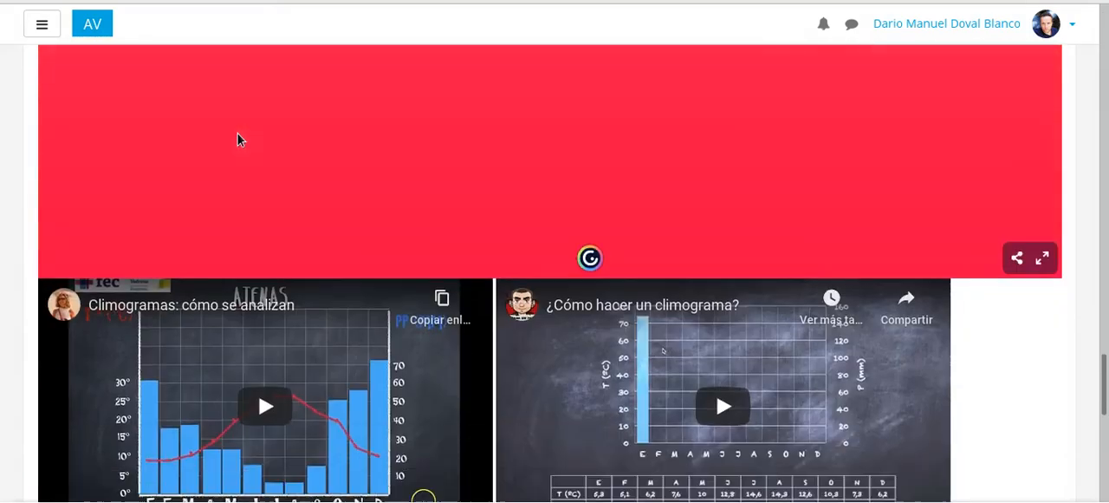
pyautogui.scroll(-5, 237, 135)
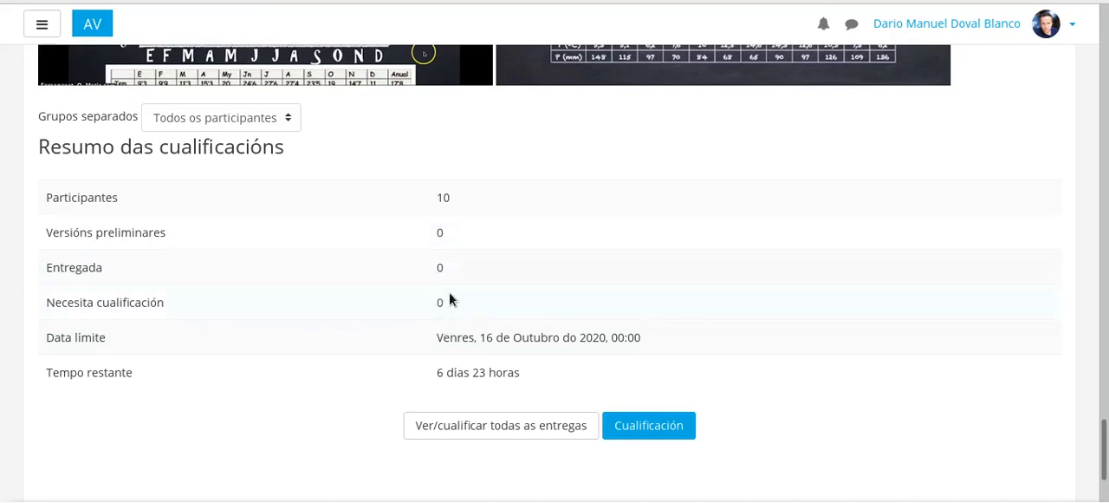
pyautogui.scroll(-1, 330, 318)
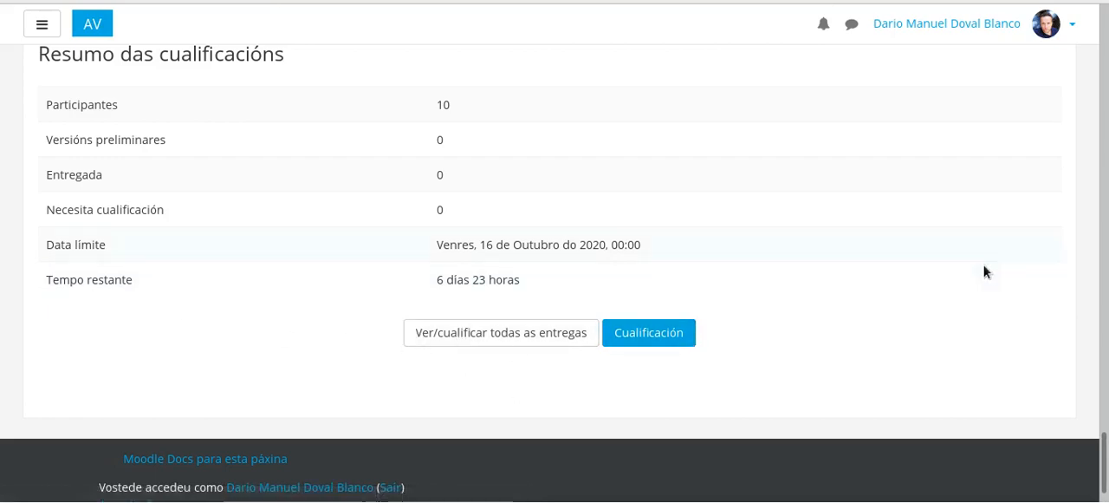
# Step: Return to the Actualiz_ferram_tecnol course page and locate the "Climas de España" assignment in the Creación de contidos 1 section
pyautogui.moveTo(1106, 449); pyautogui.dragTo(1105, 35)
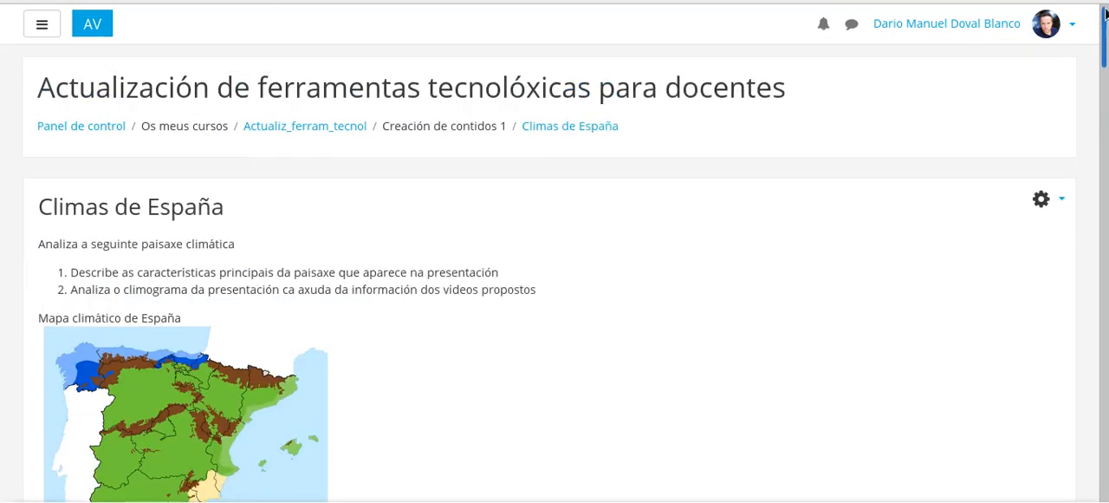
pyautogui.click(297, 128)
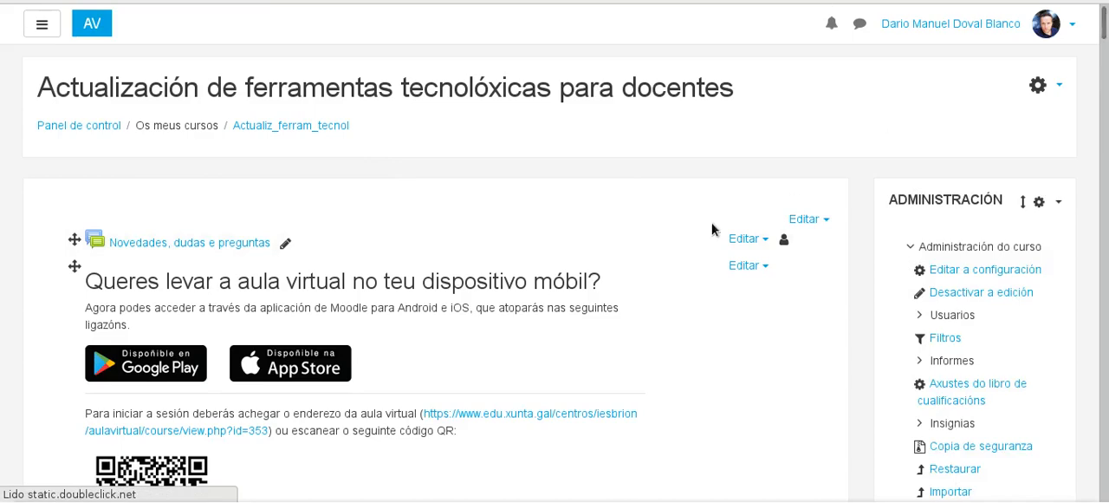
pyautogui.scroll(-6, 710, 242)
pyautogui.scroll(-12, 708, 245)
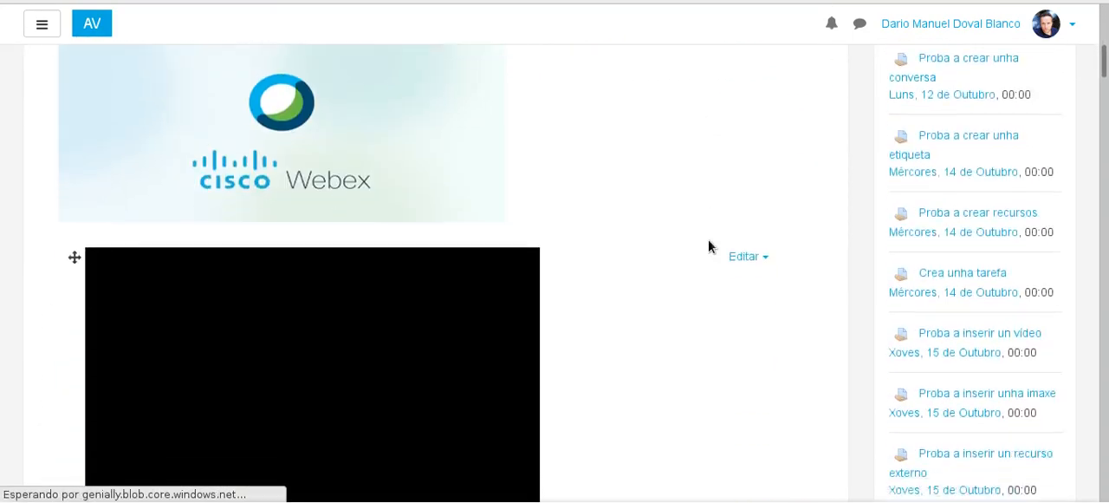
pyautogui.scroll(-15, 709, 246)
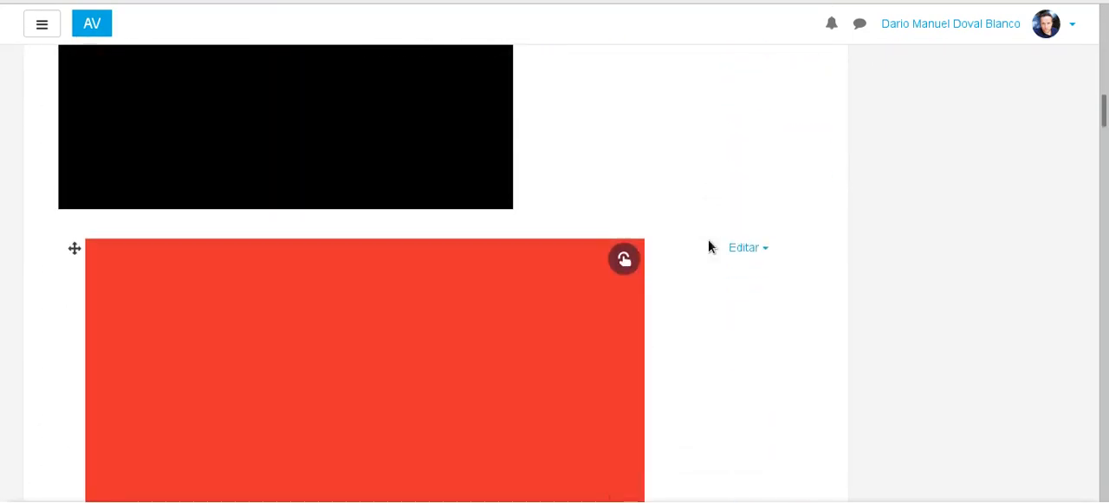
pyautogui.scroll(-15, 709, 240)
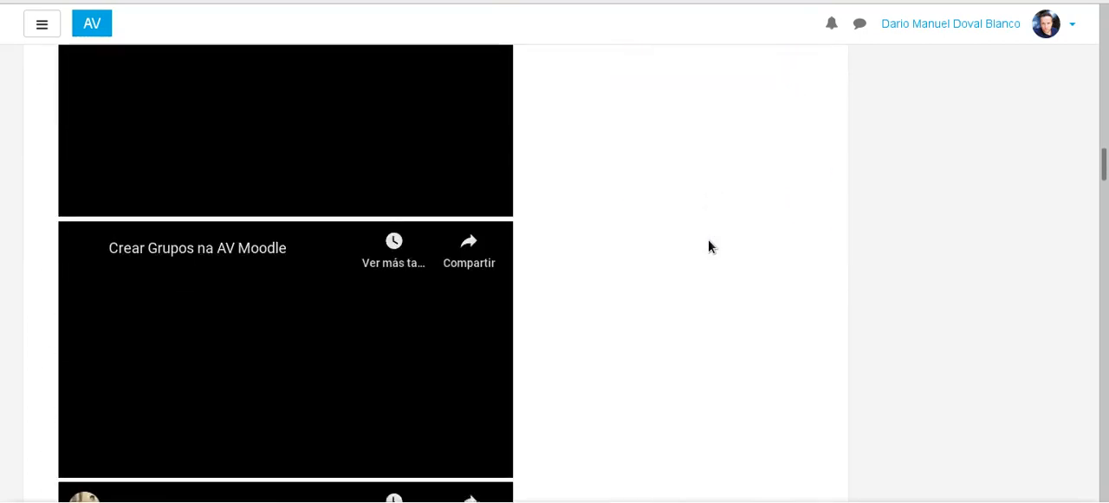
pyautogui.scroll(-15, 708, 247)
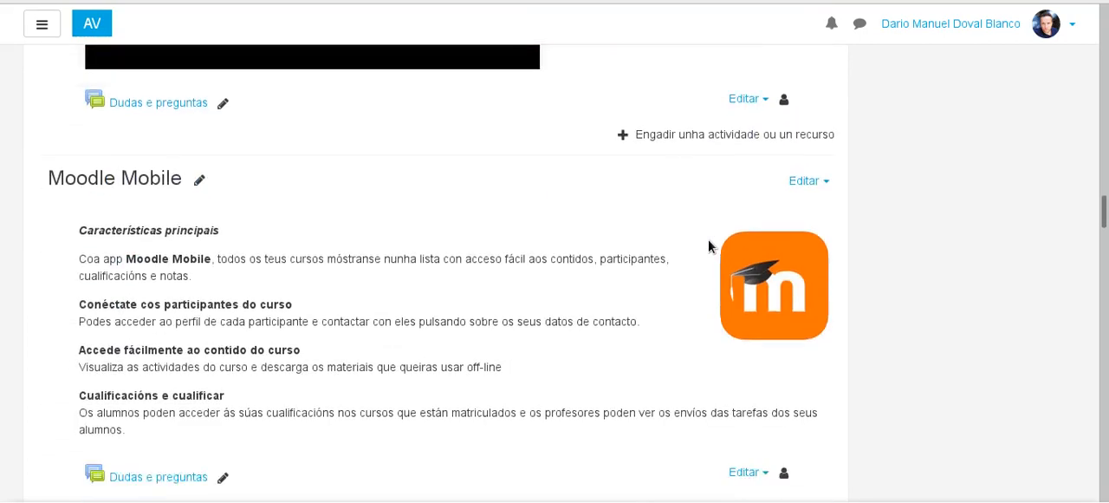
pyautogui.scroll(-15, 709, 247)
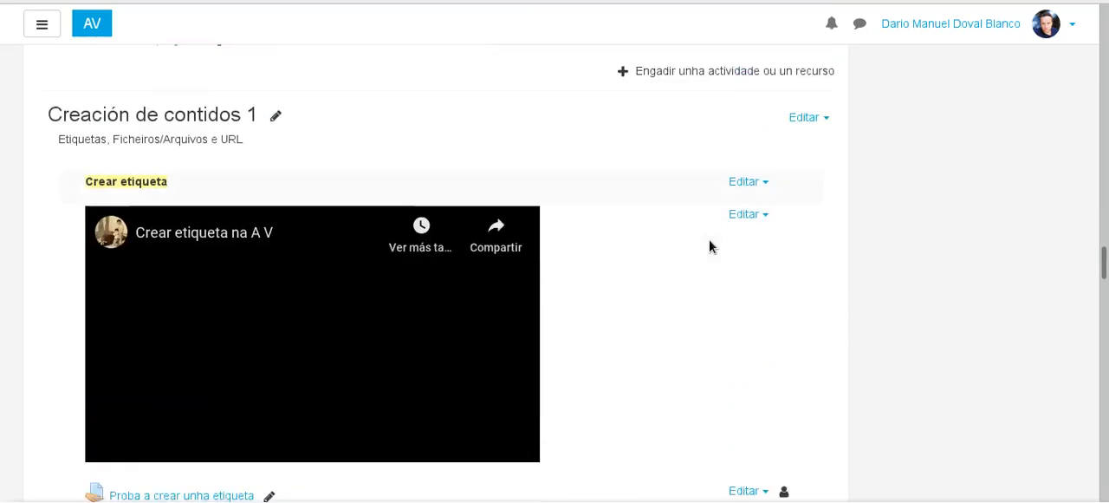
pyautogui.scroll(-12, 570, 241)
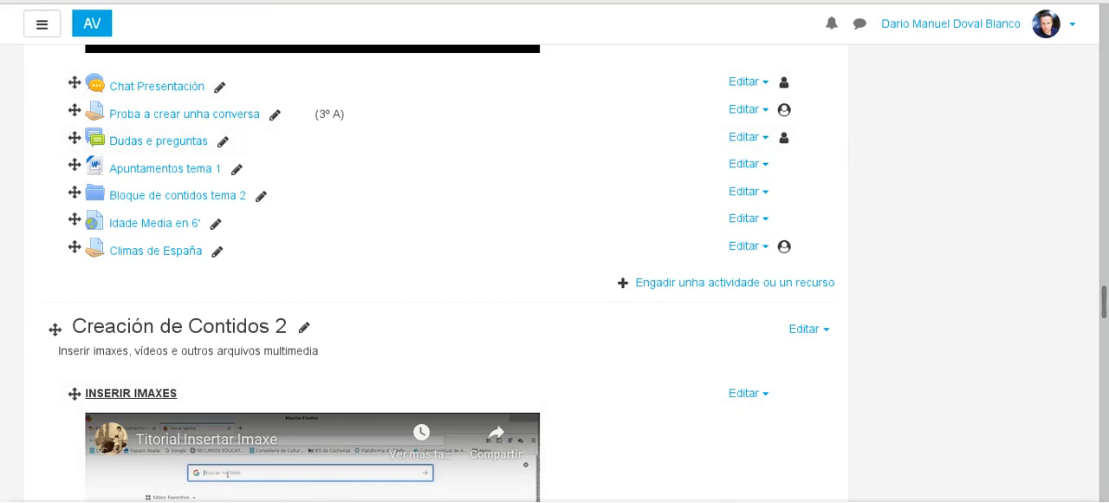
pyautogui.hotkey('alt', 'Tab')
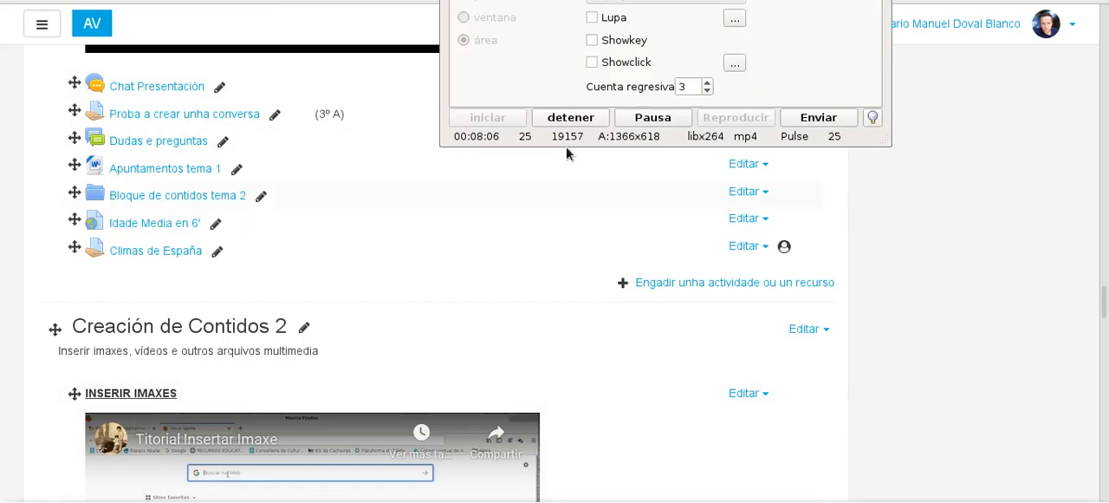